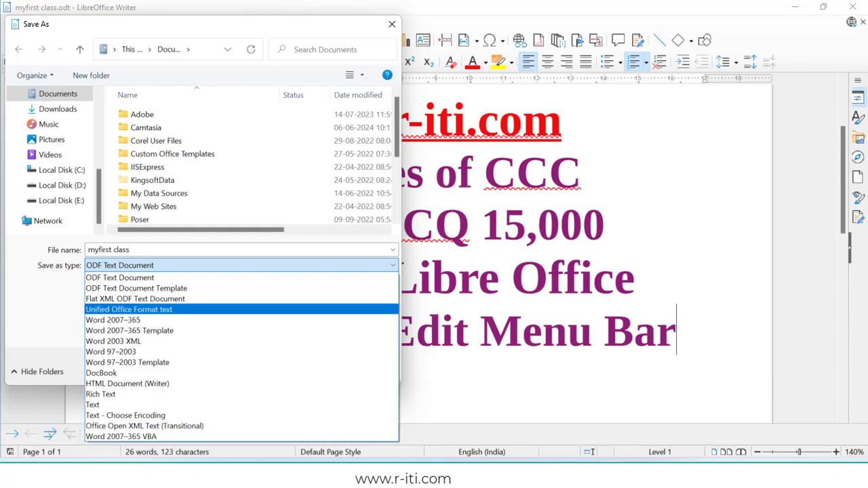
# Save the document under the name "myfirst class" as an ODF Text Document, replacing the existing file
pyautogui.press('Escape')
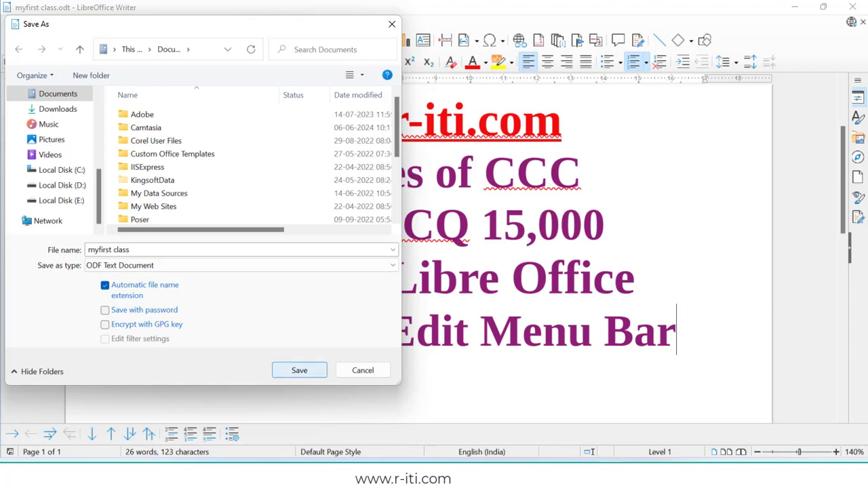
pyautogui.press('Return')
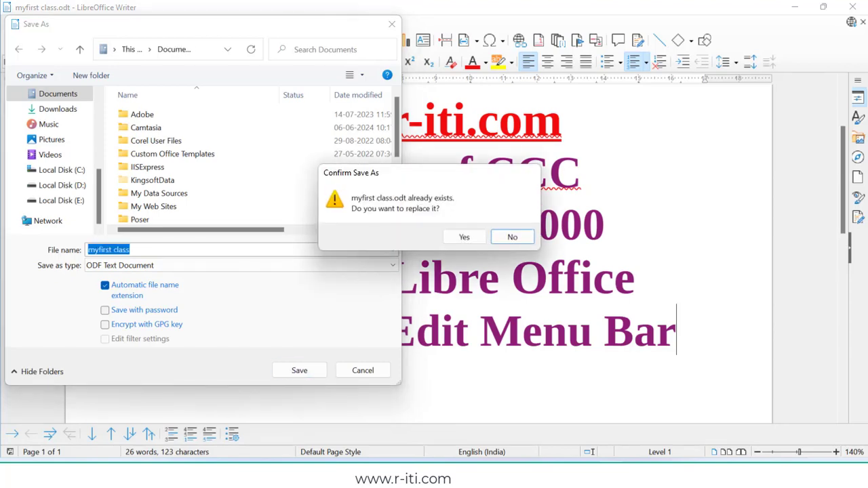
pyautogui.click(465, 236)
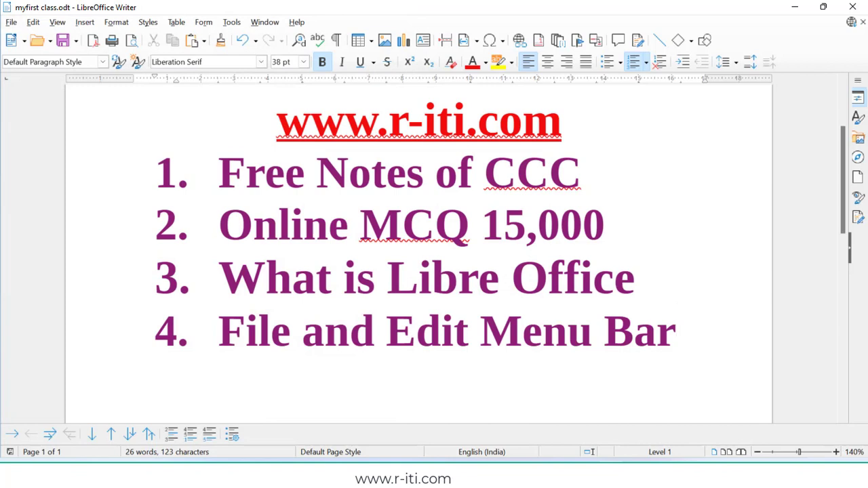
pyautogui.click(11, 23)
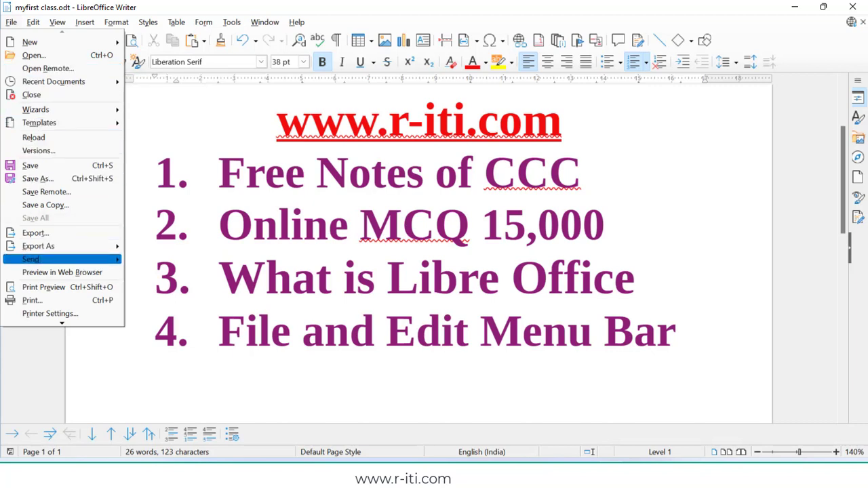
pyautogui.moveTo(41, 259)
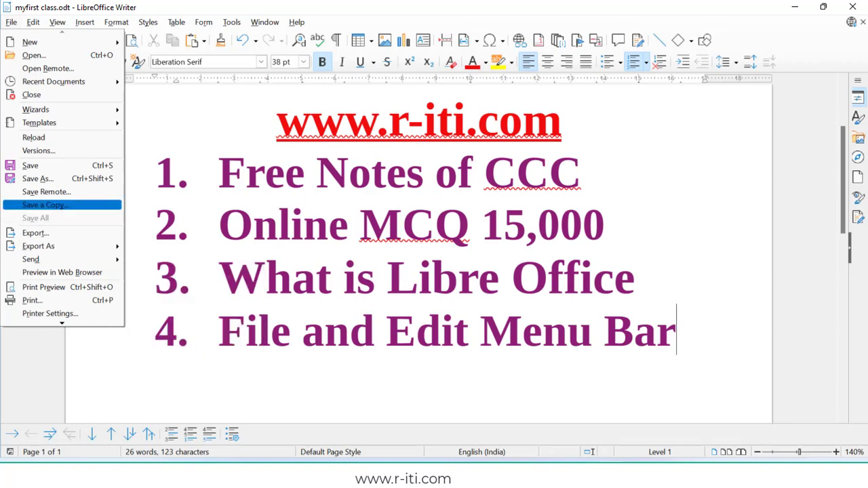
pyautogui.click(45, 205)
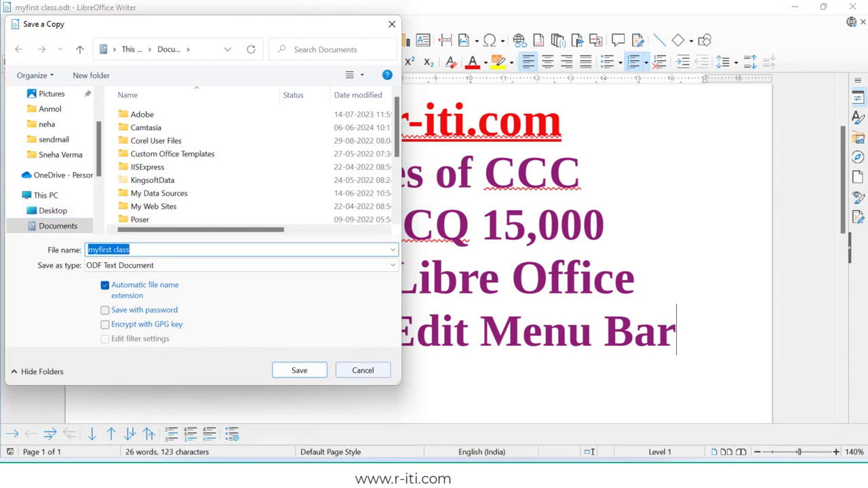
pyautogui.click(363, 370)
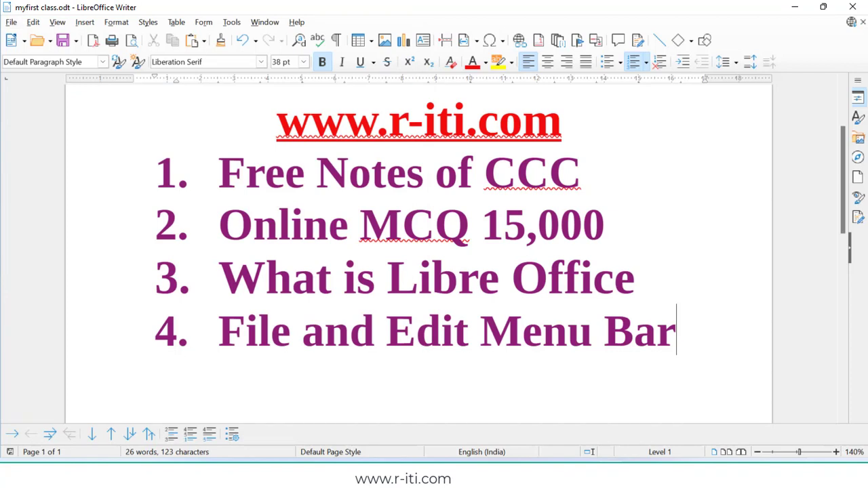
# Export the document as a JPEG image named "myfirst class" in Documents, keeping the default JPG options
pyautogui.click(10, 22)
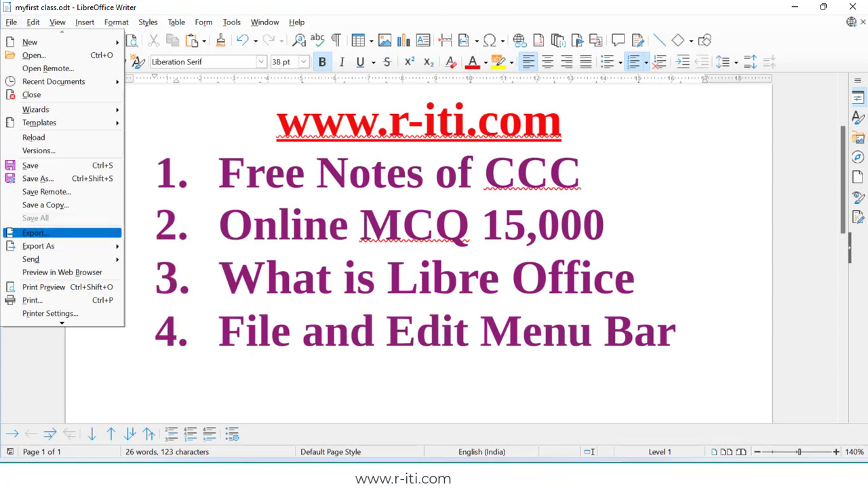
pyautogui.click(36, 233)
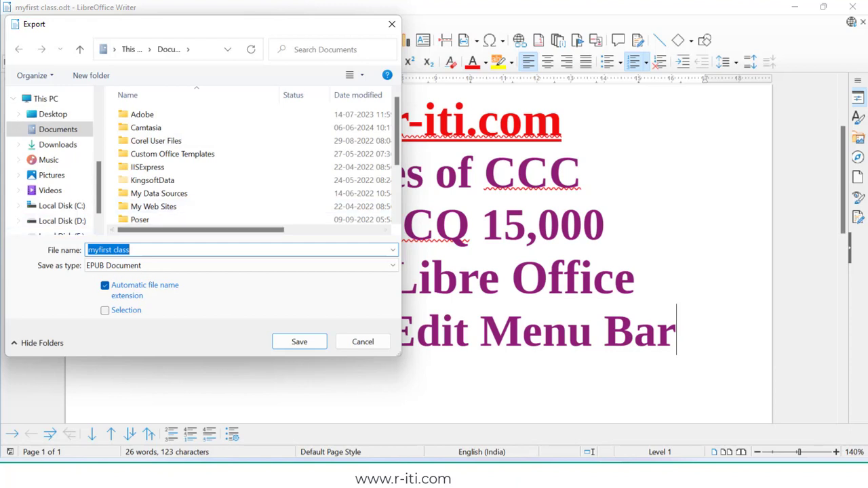
pyautogui.click(241, 266)
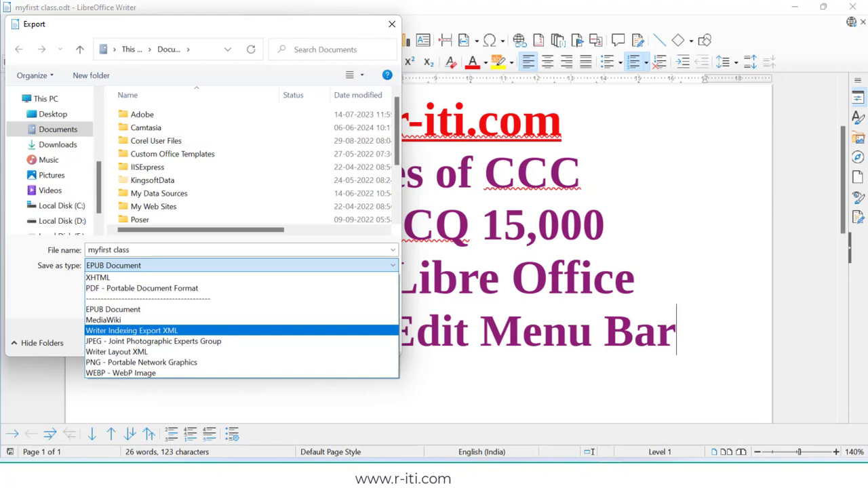
pyautogui.click(154, 341)
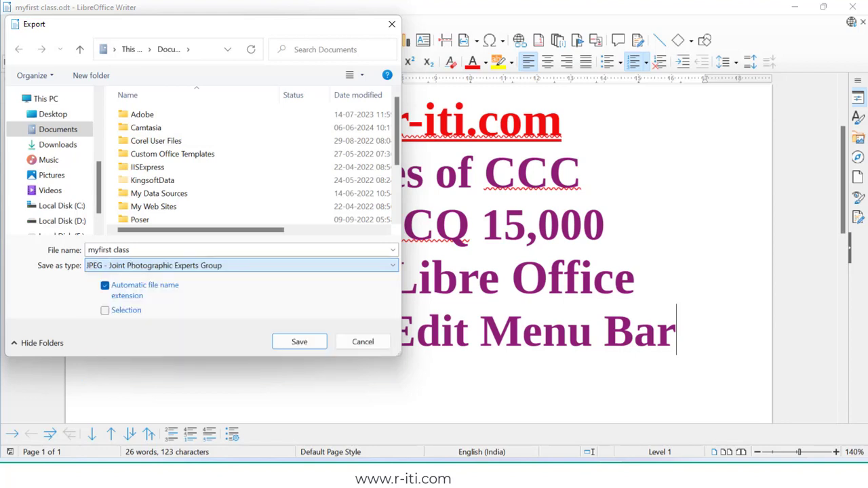
pyautogui.click(300, 341)
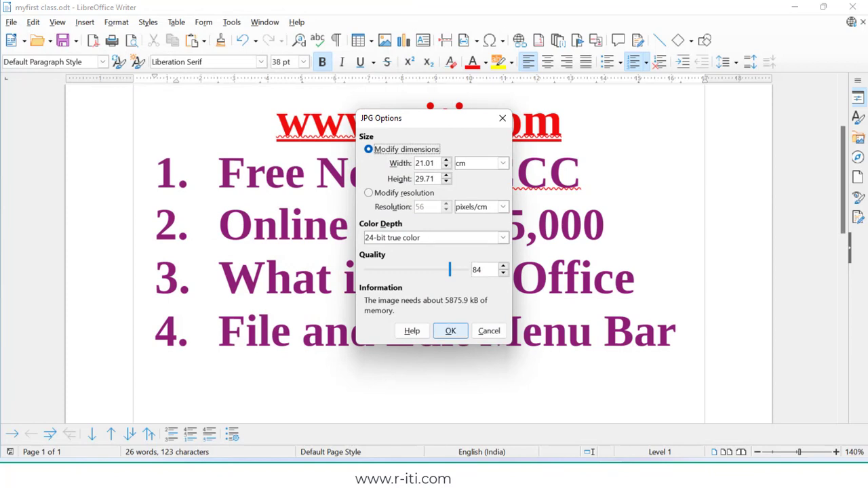
pyautogui.click(450, 330)
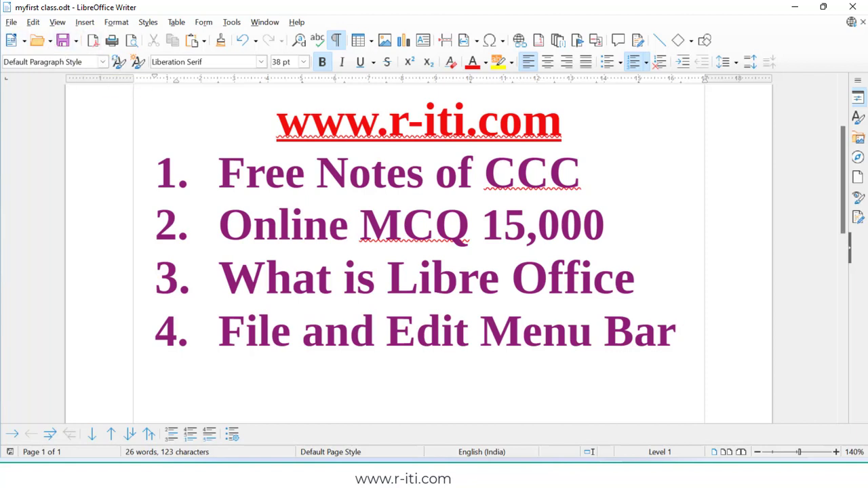
# Export all pages of the document as a PDF named "myfirst class" in Documents with the default PDF options
pyautogui.click(11, 22)
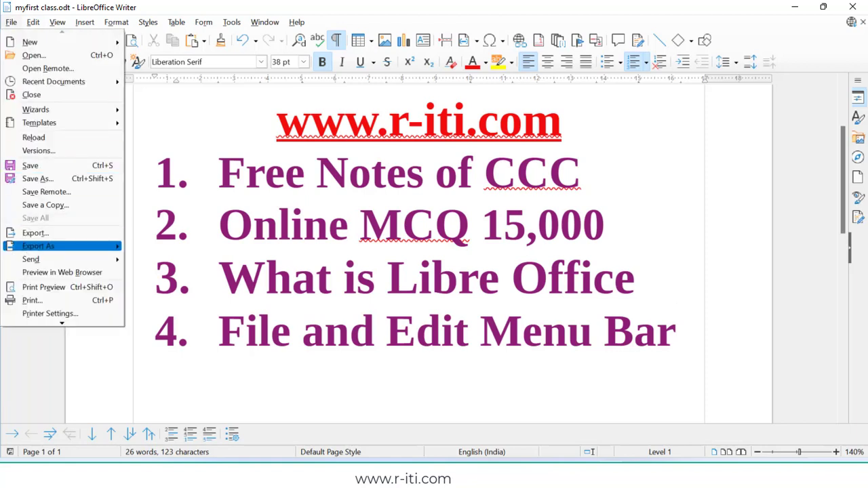
pyautogui.moveTo(38, 246)
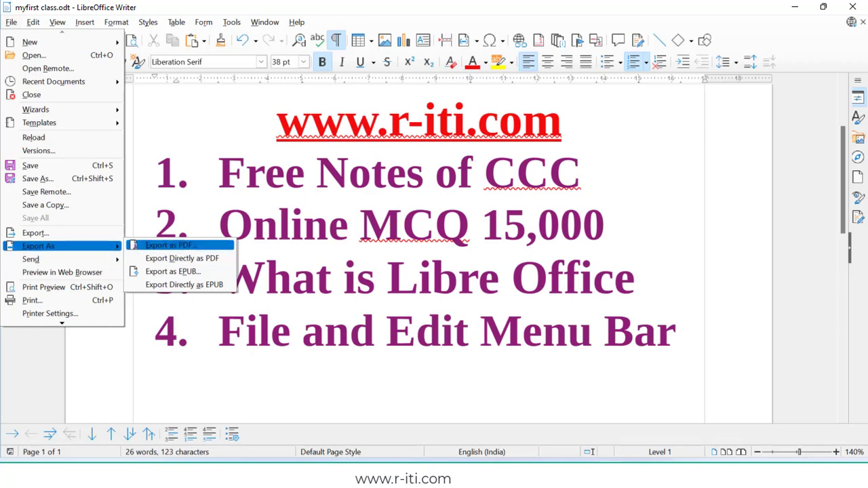
pyautogui.click(170, 245)
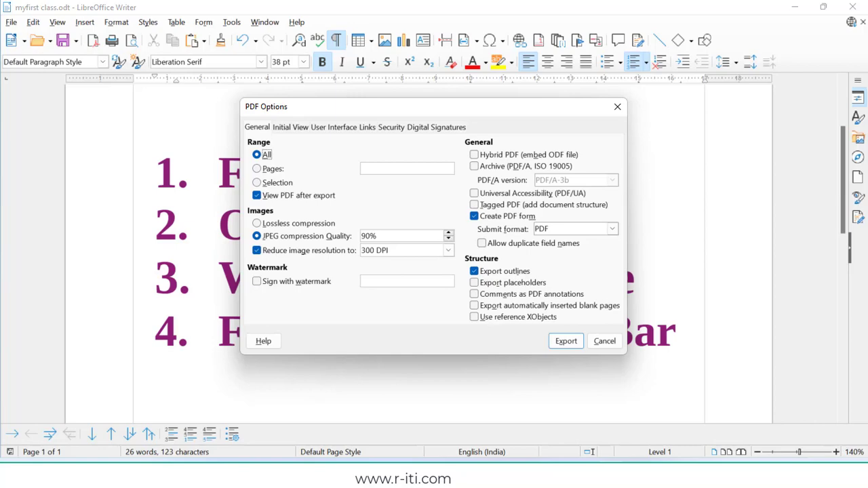
pyautogui.press('Return')
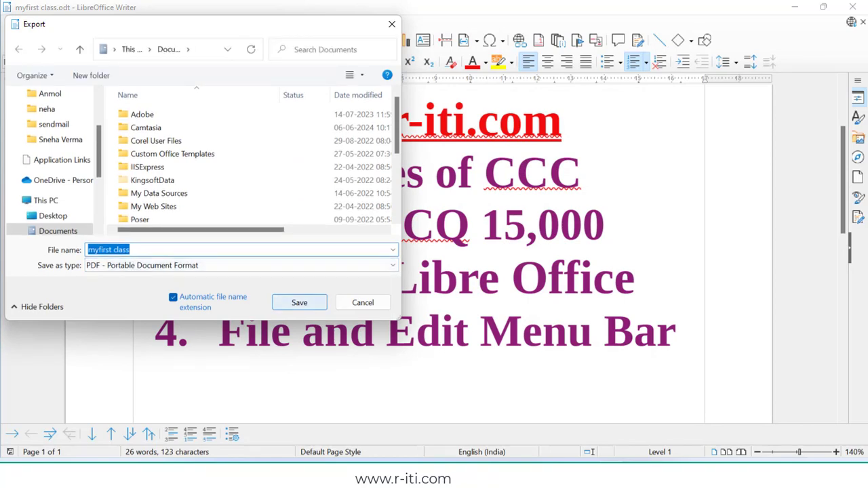
pyautogui.press('Return')
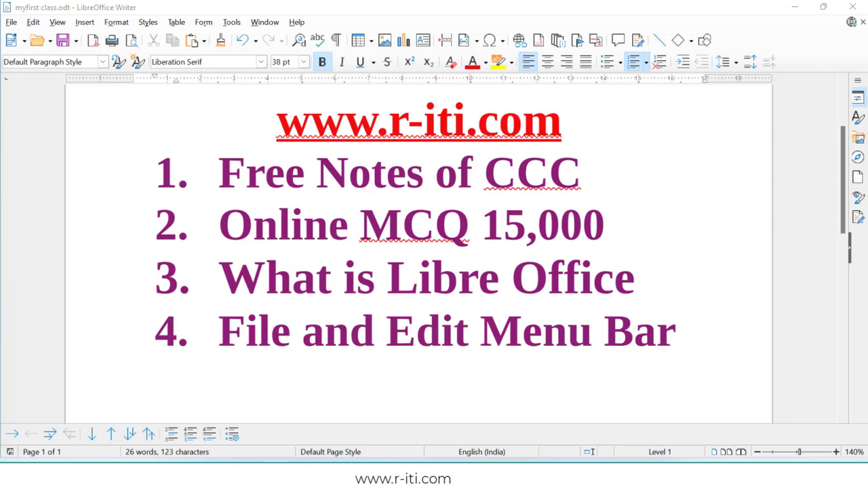
# Look through the exported "myfirst class.pdf" in the browser window and close it
pyautogui.moveTo(0, 0); pyautogui.dragTo(438, 44)
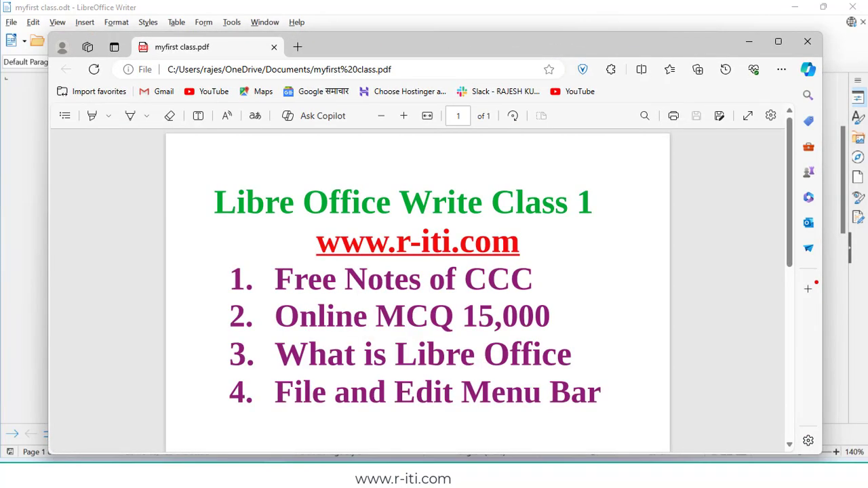
pyautogui.scroll(-7, 418, 291)
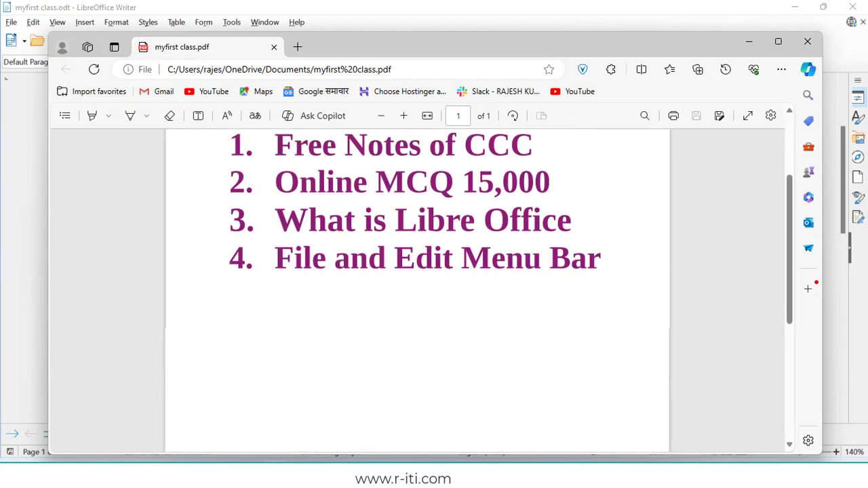
pyautogui.scroll(7, 418, 291)
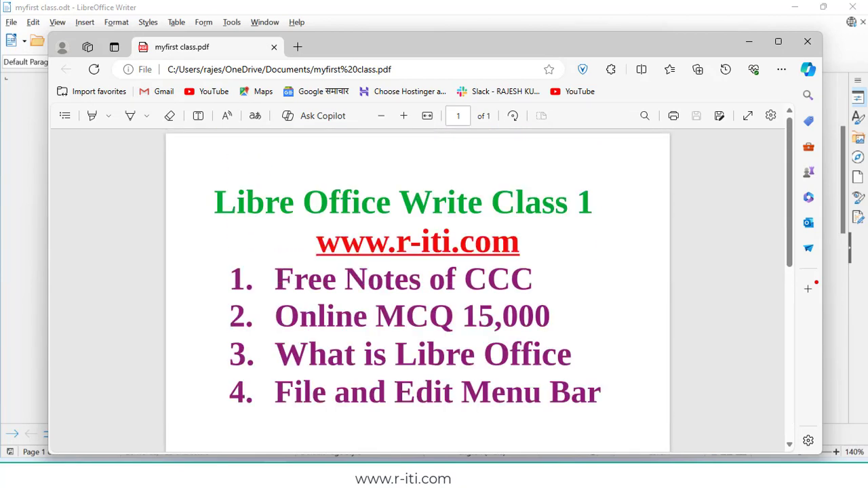
pyautogui.moveTo(602, 394); pyautogui.dragTo(415, 394)
pyautogui.click(415, 393)
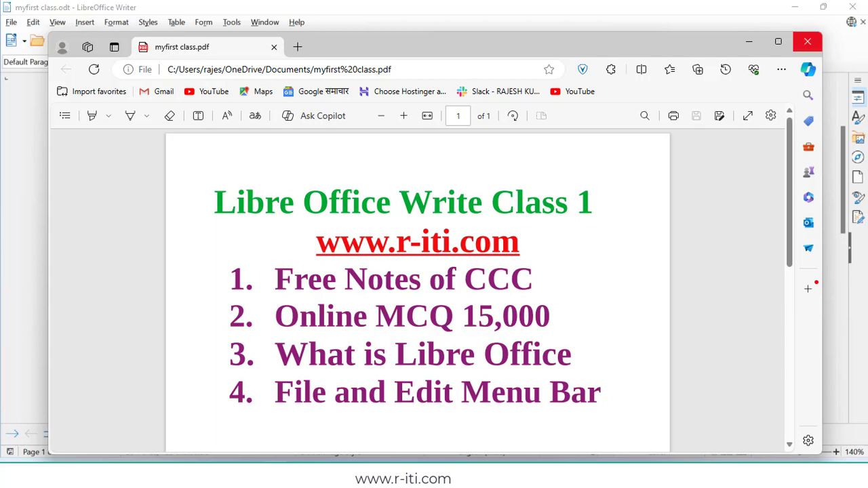
pyautogui.click(807, 41)
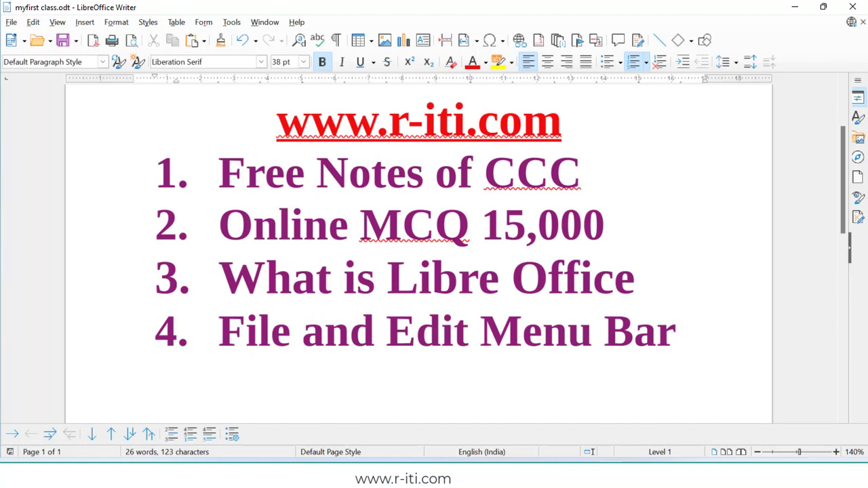
# Preview the document as a web page in the browser and minimize the browser window to return to Writer
pyautogui.click(11, 22)
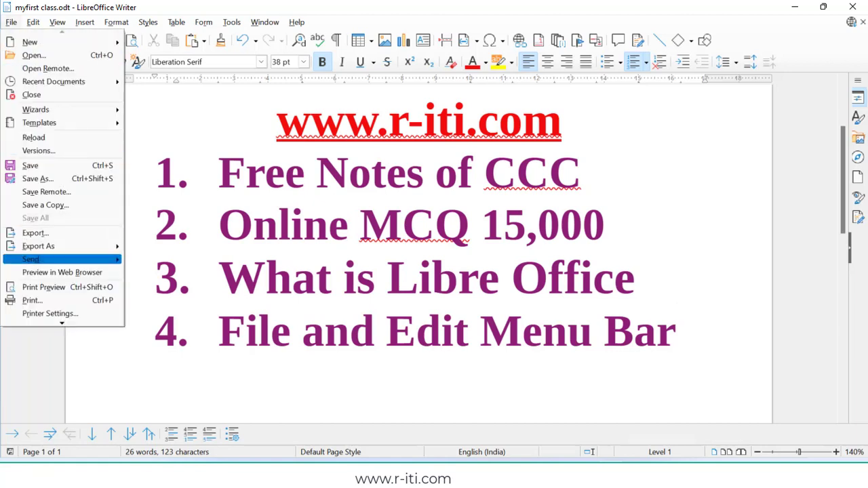
pyautogui.moveTo(30, 259)
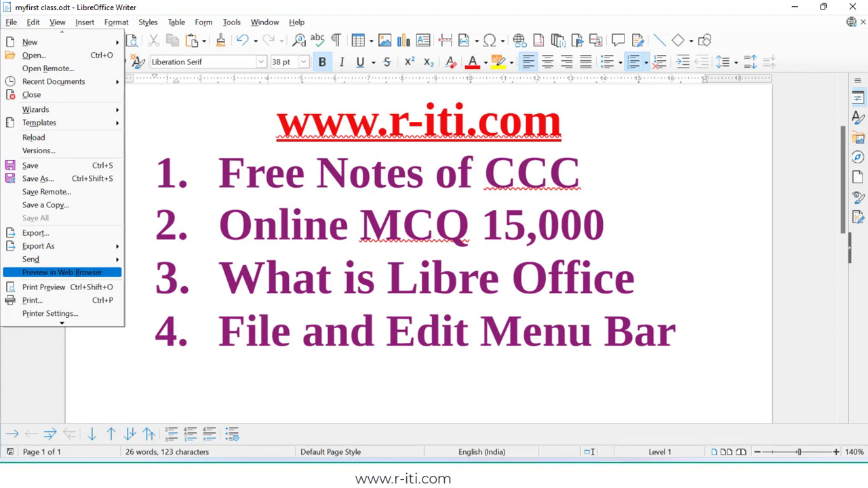
pyautogui.press('Return')
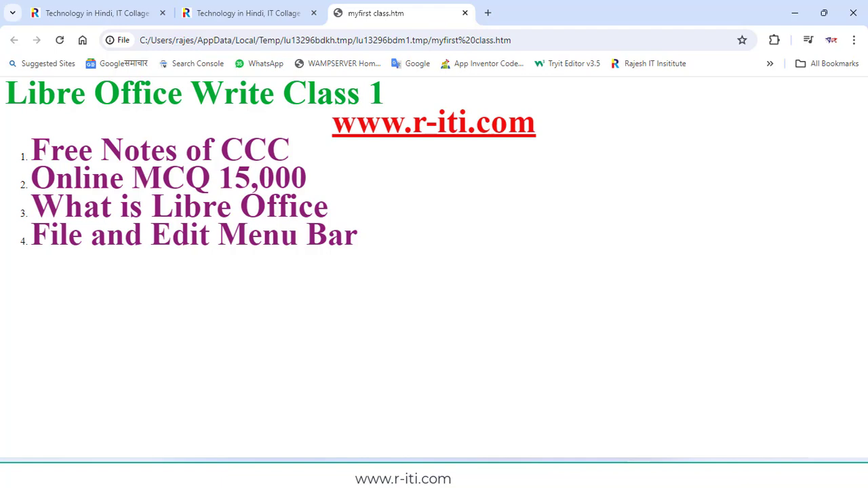
pyautogui.click(795, 13)
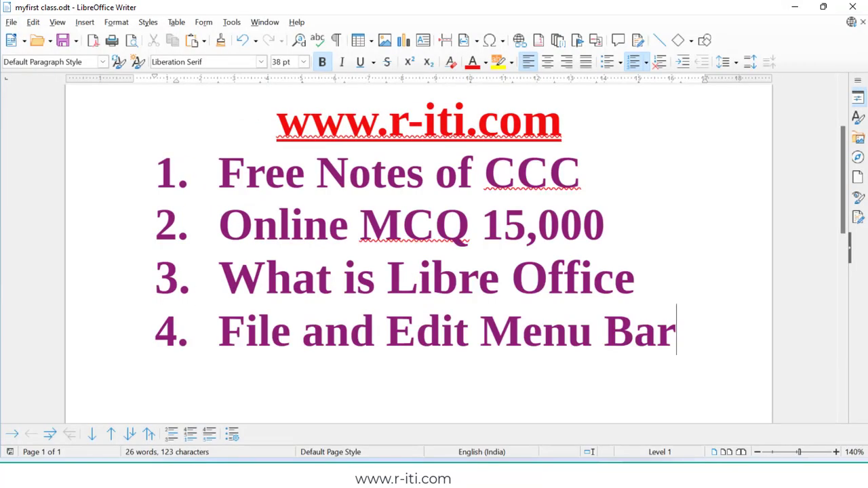
# Check the document in Print Preview, enlarging the page to 75%, and exit the preview
pyautogui.click(10, 22)
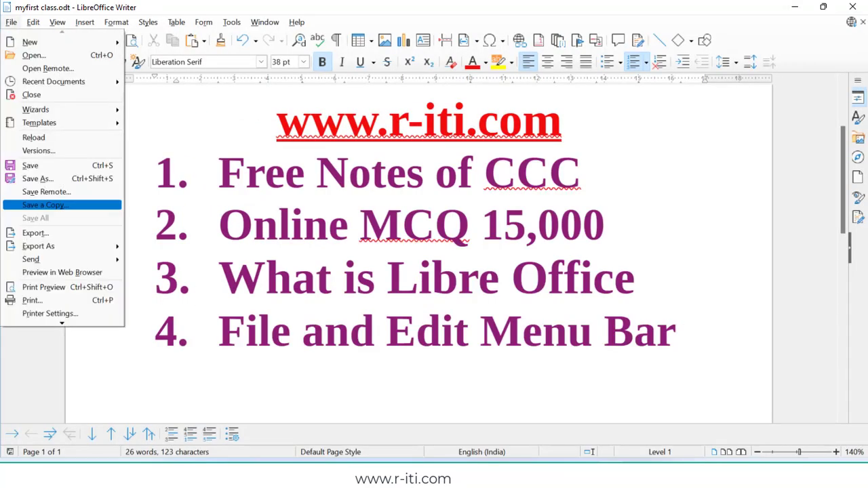
pyautogui.click(61, 287)
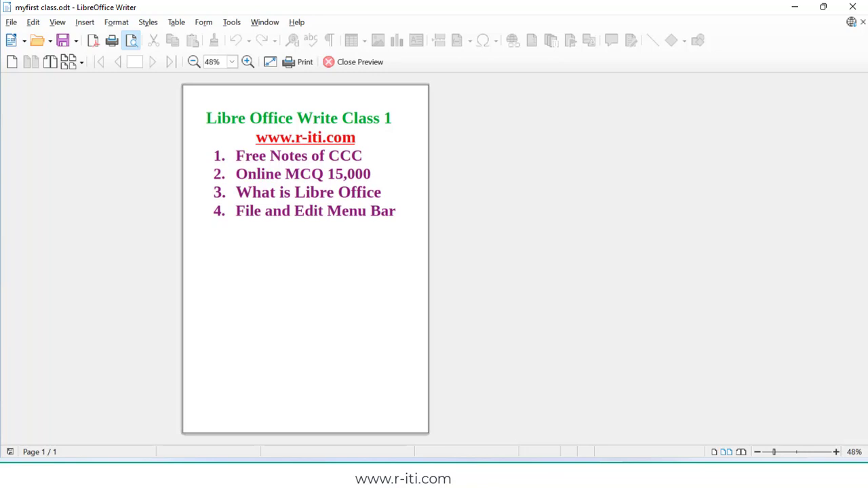
pyautogui.click(247, 62)
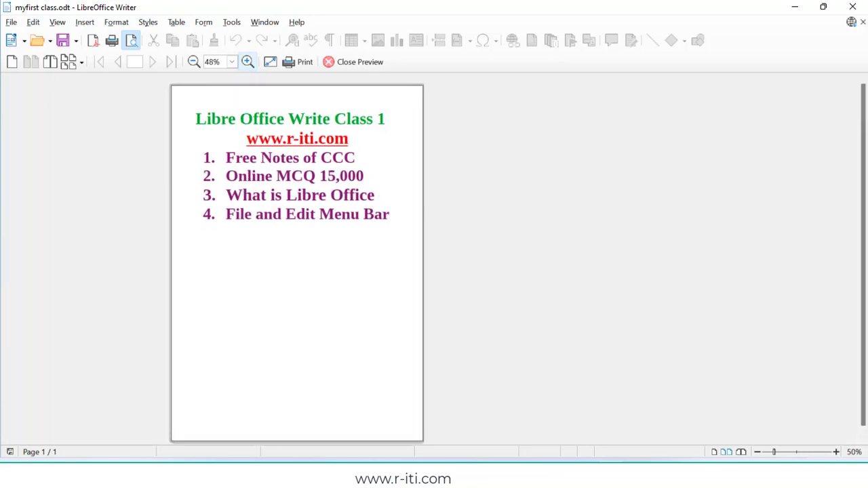
pyautogui.click(247, 62)
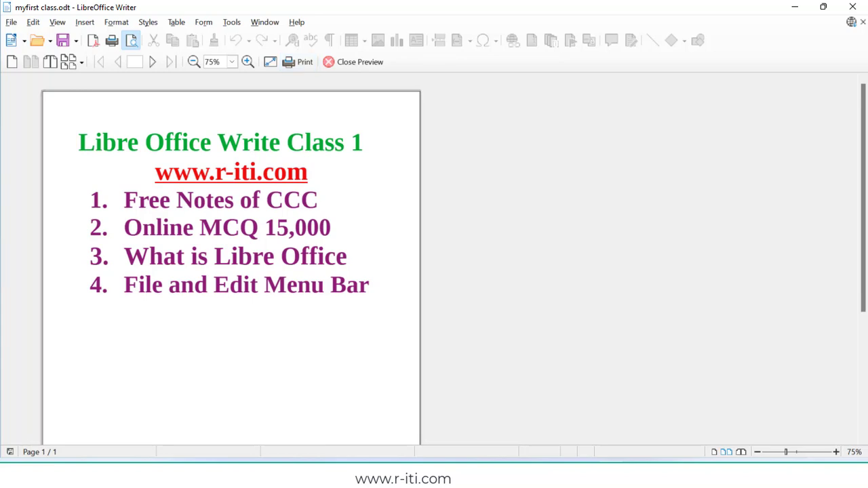
pyautogui.click(853, 6)
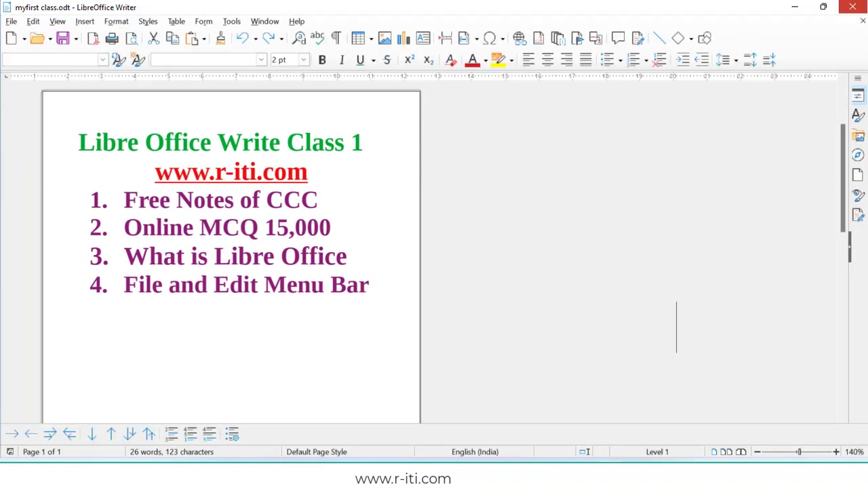
# Close the "myfirst class.odt" window and start LibreOffice Writer again with a blank document
pyautogui.click(852, 6)
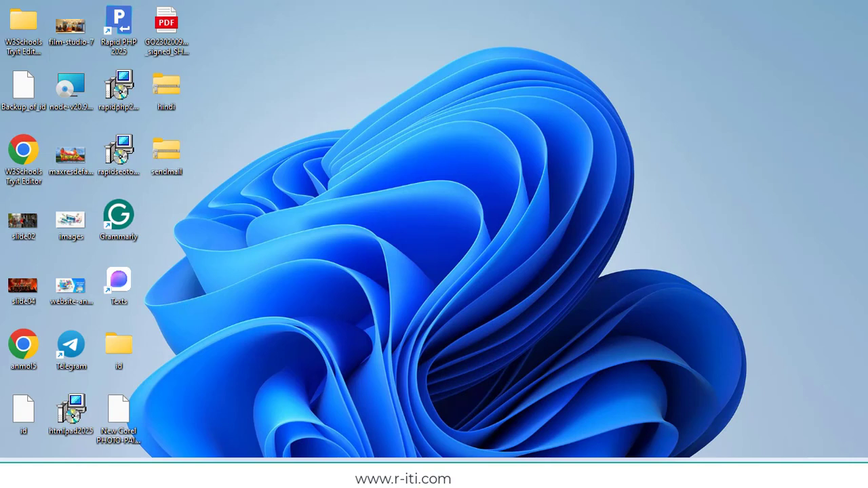
pyautogui.click(59, 473)
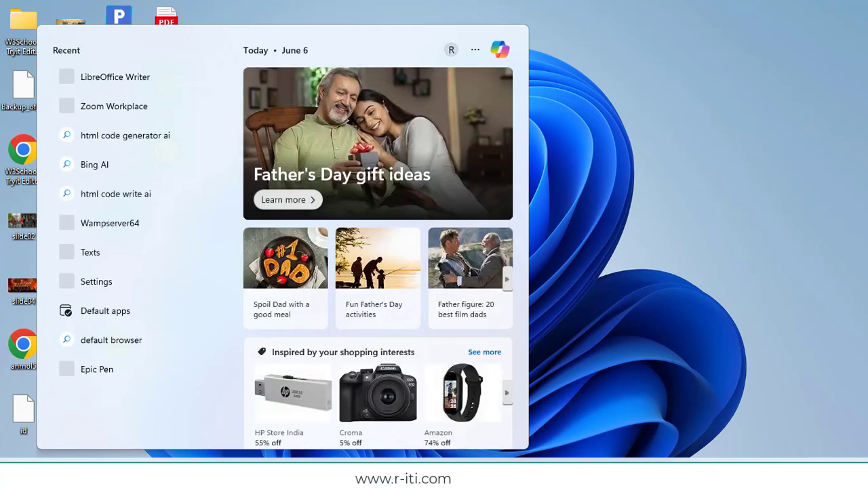
pyautogui.write('wr')
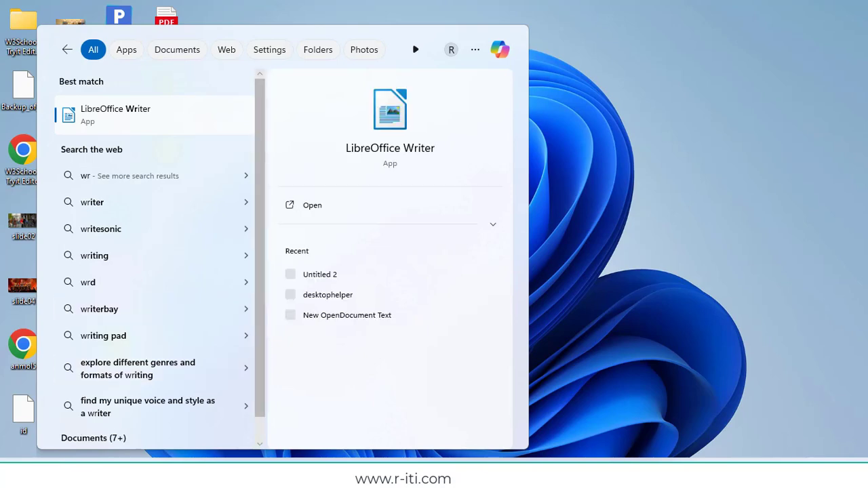
pyautogui.press('Return')
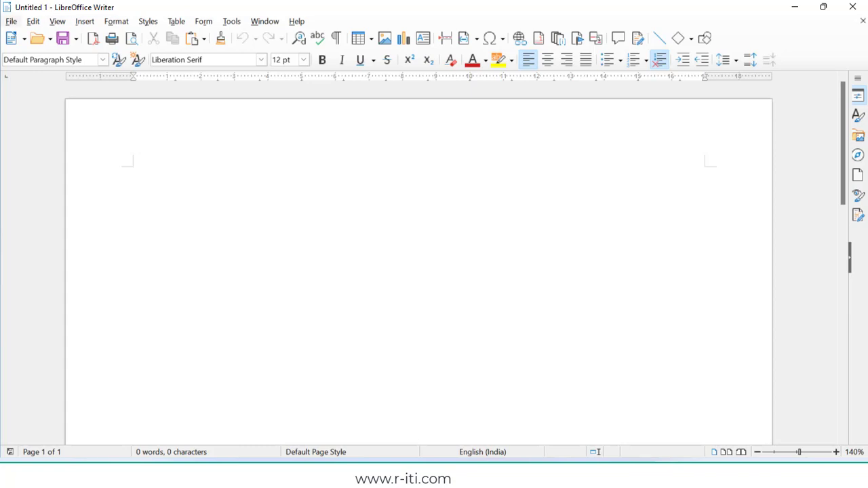
# Reopen "myfirst class.odt" from the recently used documents and look through its contents
pyautogui.click(11, 21)
pyautogui.press('Down')
pyautogui.press('Down')
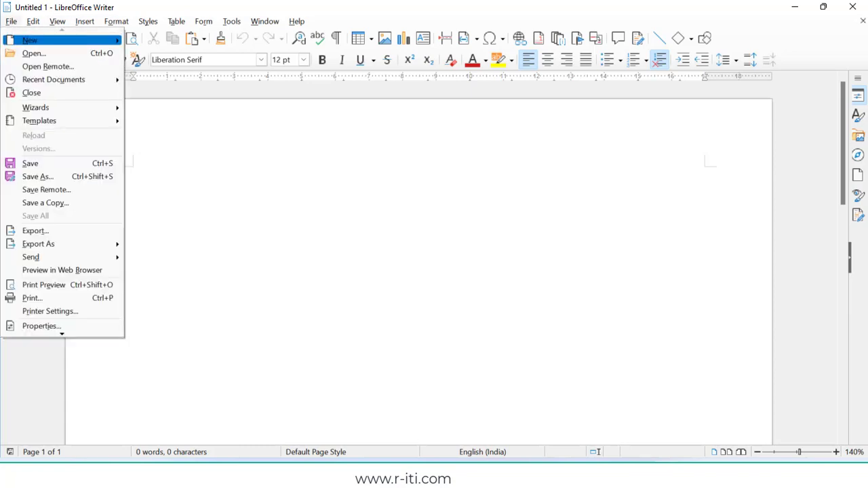
pyautogui.press('Down')
pyautogui.press('Down')
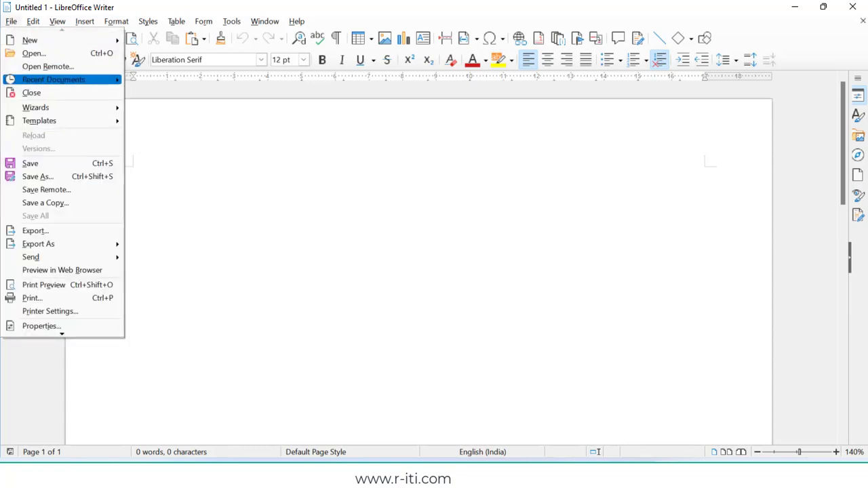
pyautogui.press('Right')
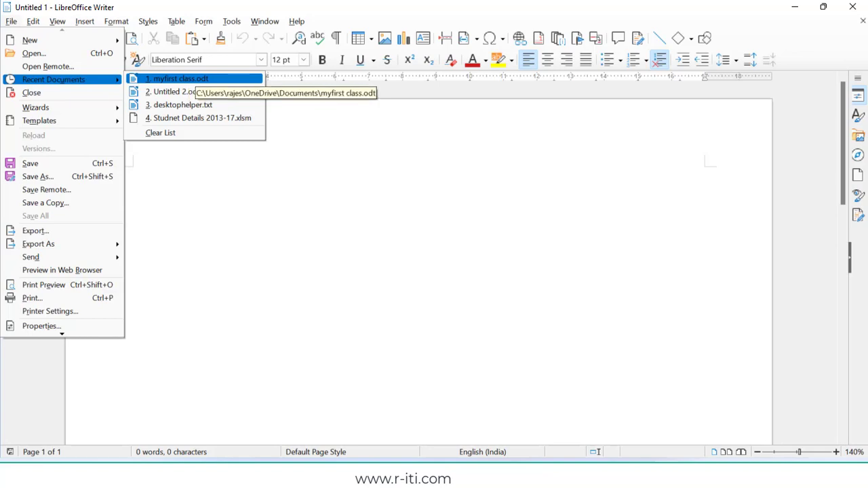
pyautogui.press('Down')
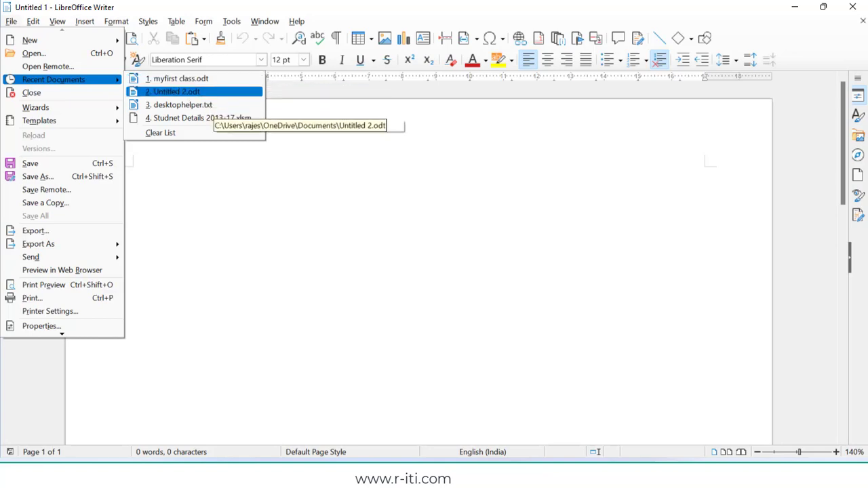
pyautogui.press('Down')
pyautogui.press('Down')
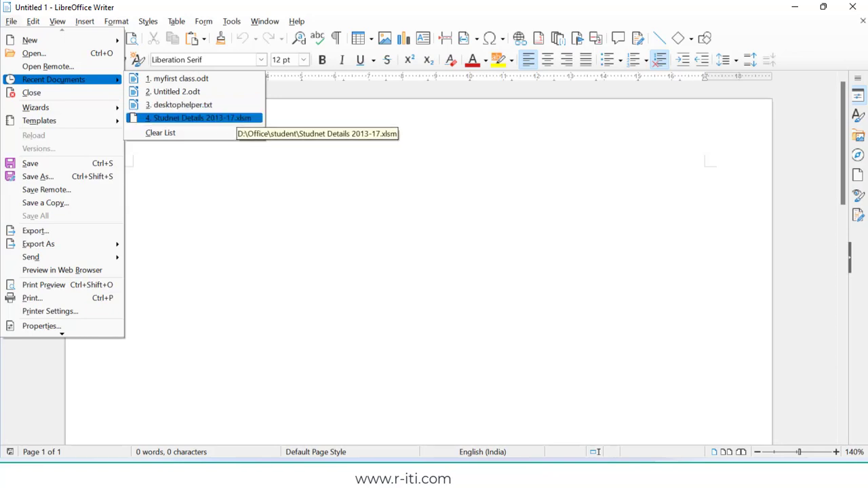
pyautogui.press('Down')
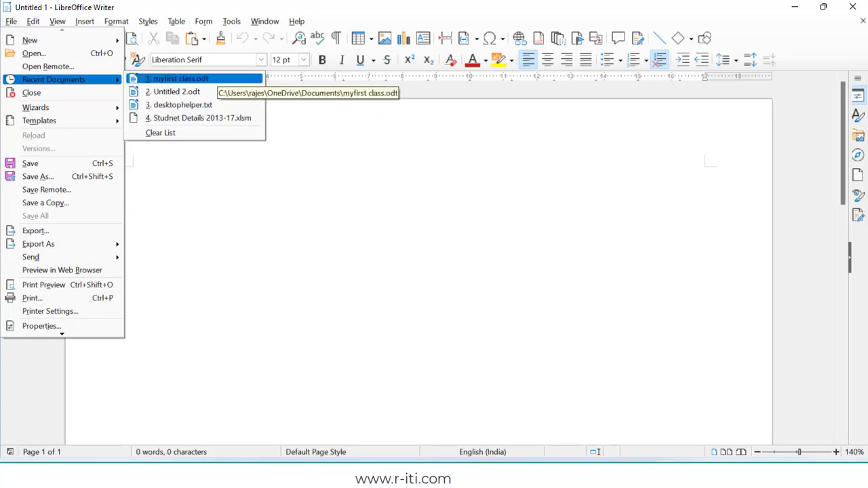
pyautogui.press('Escape')
pyautogui.press('Escape')
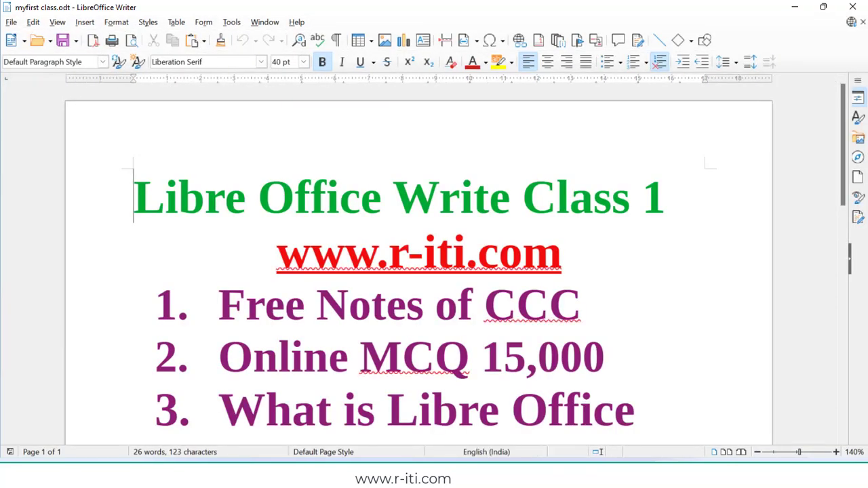
pyautogui.scroll(-5, 419, 265)
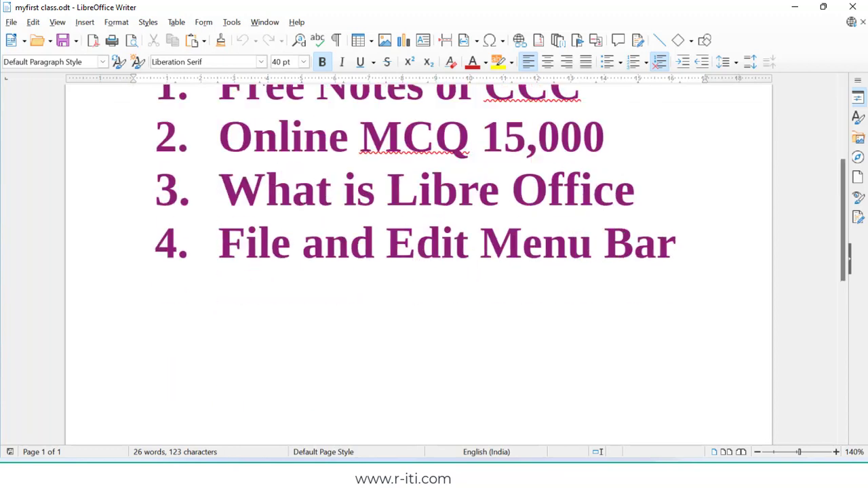
pyautogui.scroll(4, 419, 264)
pyautogui.scroll(1, 419, 264)
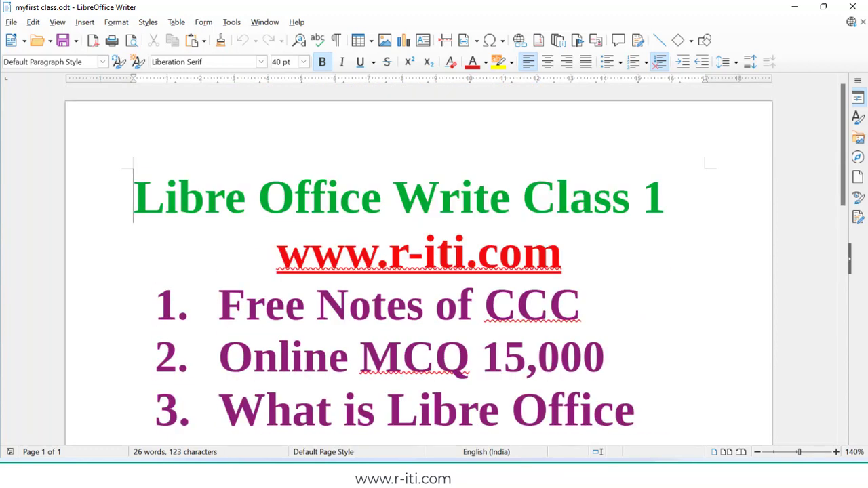
# Look at the available printers, set the print range to pages 1,2,5,10, and cancel printing
pyautogui.click(11, 22)
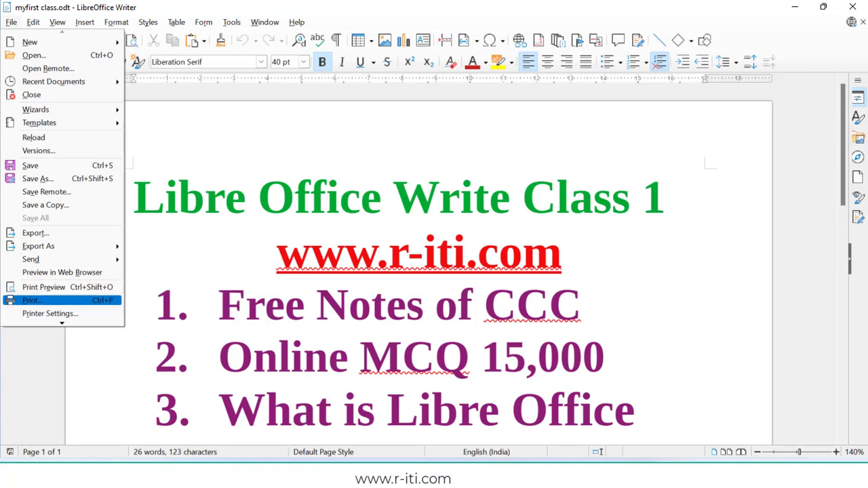
pyautogui.click(61, 301)
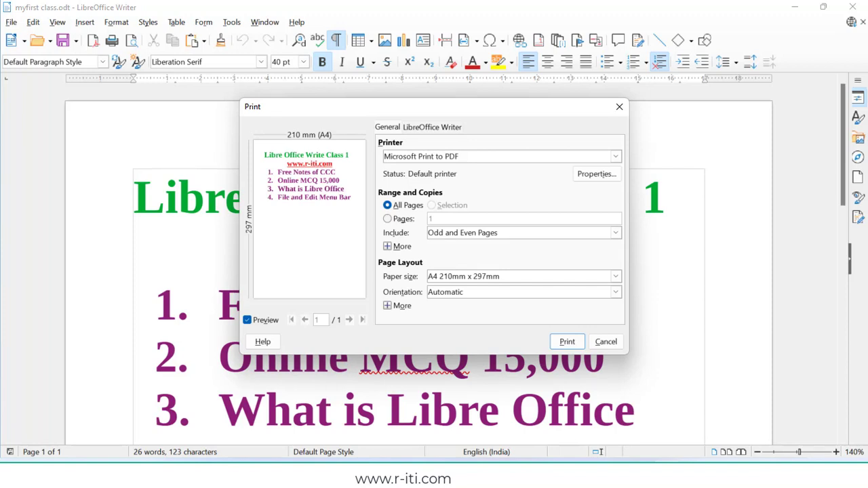
pyautogui.click(616, 156)
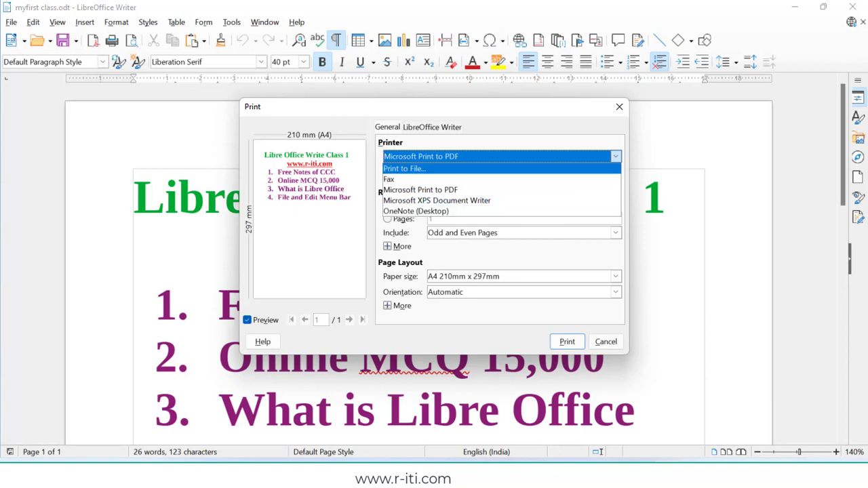
pyautogui.click(615, 156)
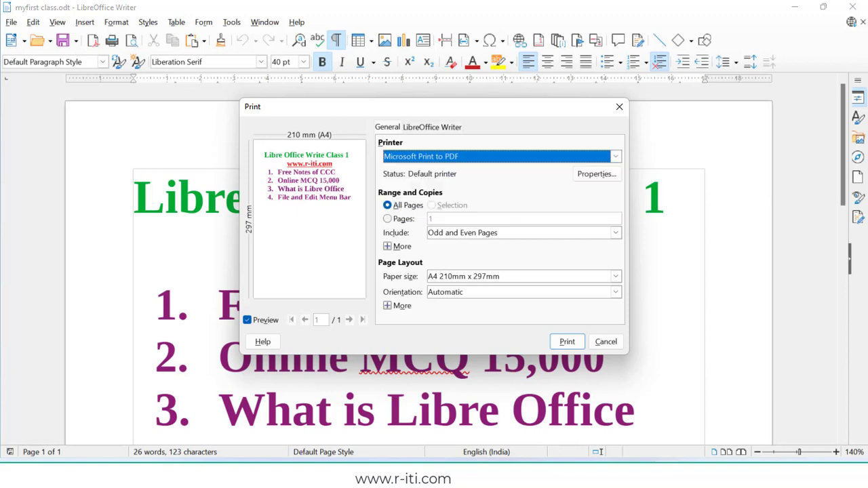
pyautogui.click(387, 219)
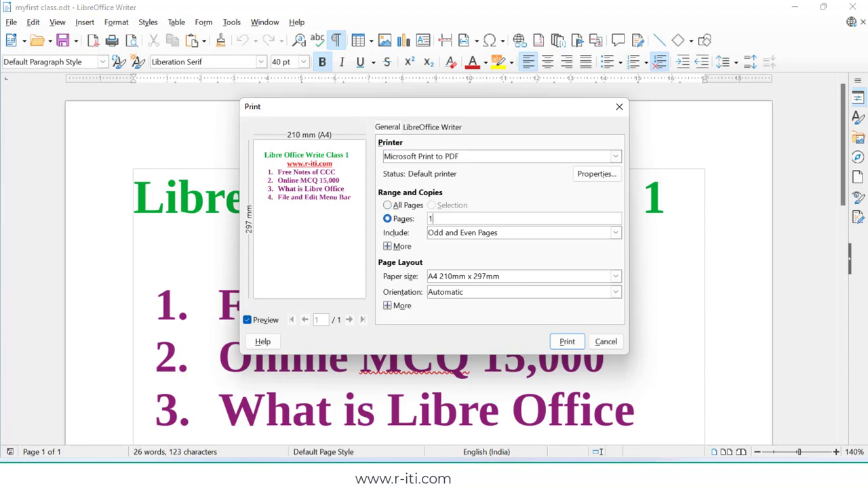
pyautogui.write(',2,5,10')
pyautogui.click(606, 342)
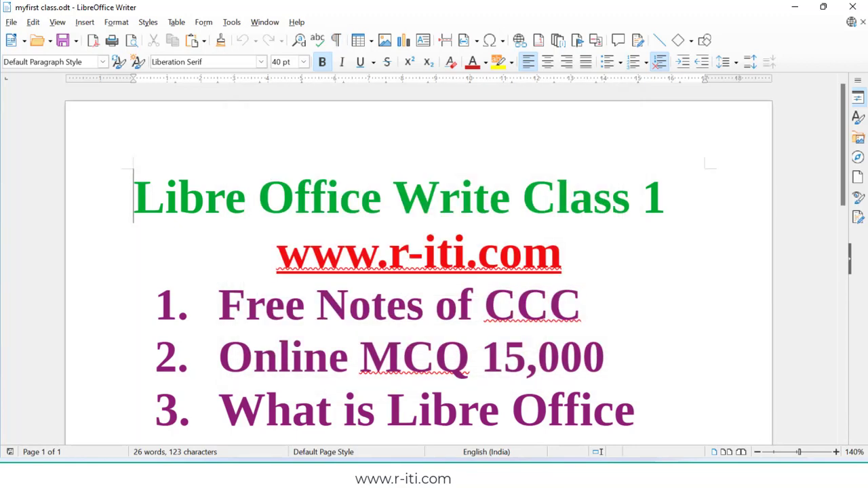
# Try the Landscape orientation in the Microsoft Print to PDF printer properties and cancel the printer setup
pyautogui.click(11, 22)
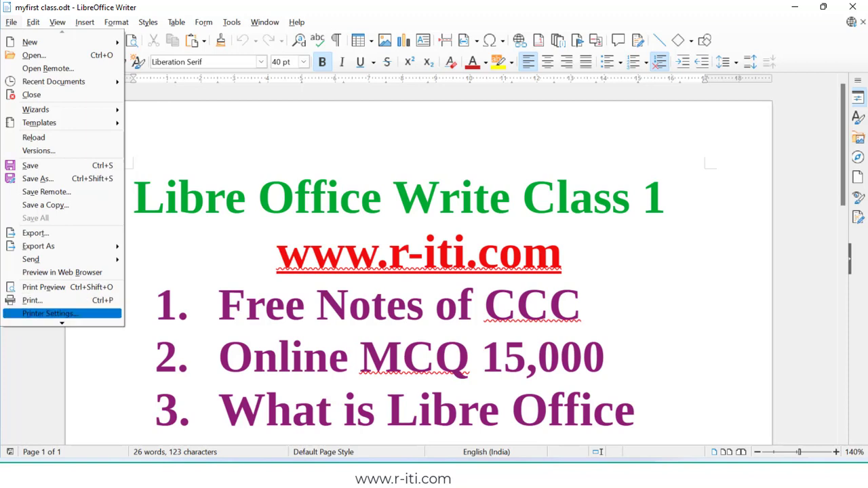
pyautogui.click(50, 314)
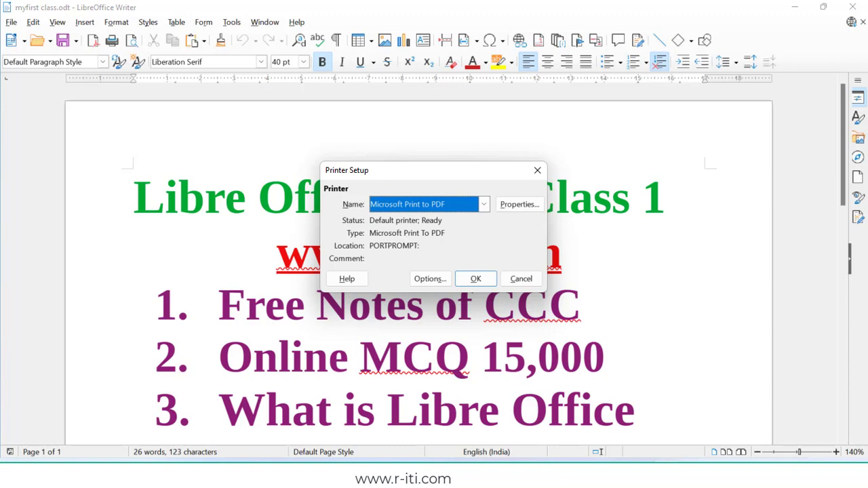
pyautogui.click(519, 204)
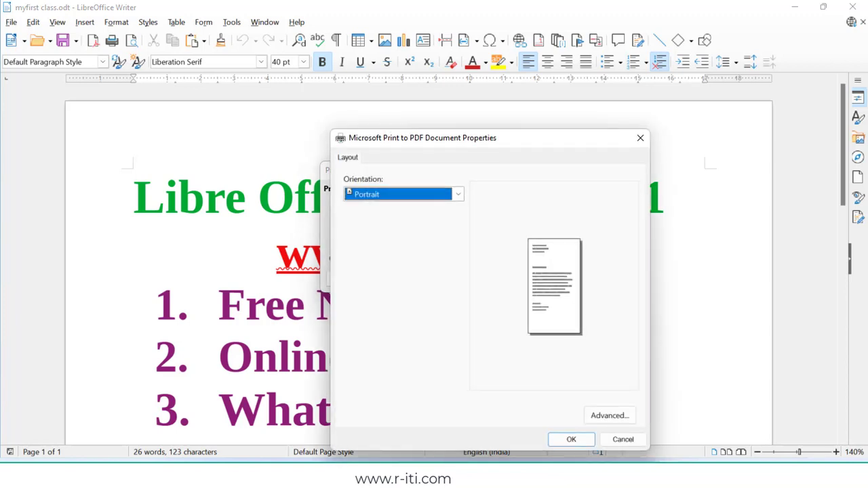
pyautogui.click(458, 194)
pyautogui.click(380, 220)
pyautogui.click(421, 194)
pyautogui.click(379, 207)
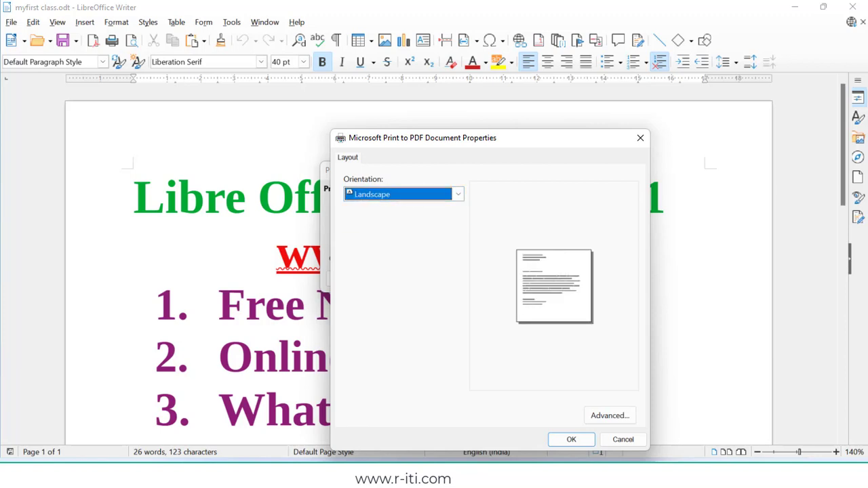
pyautogui.click(623, 440)
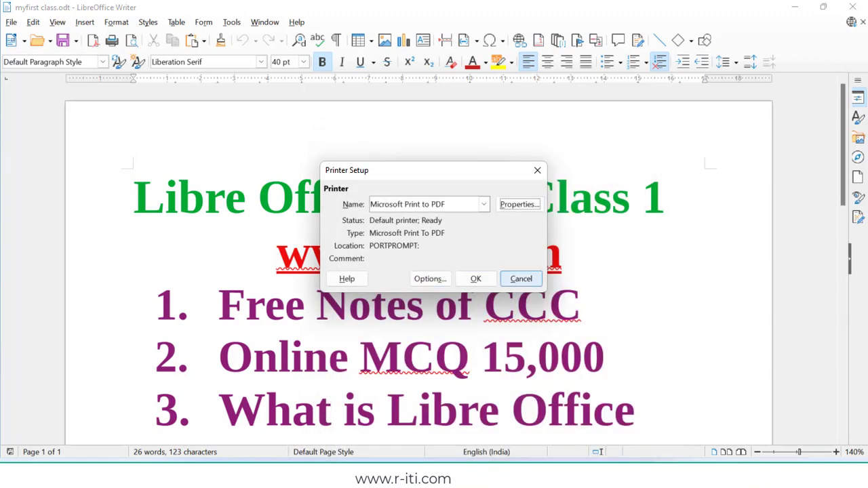
pyautogui.click(521, 279)
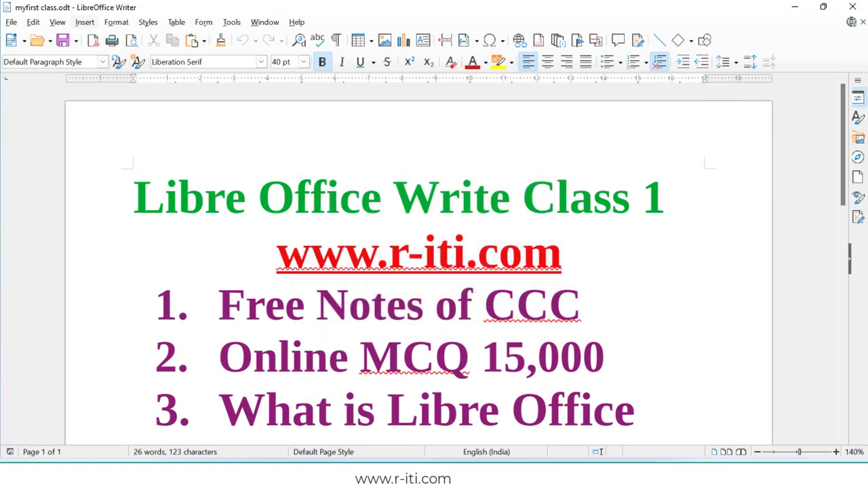
# Examine the document's general, description, custom, security and statistics properties and close them without changes
pyautogui.click(10, 22)
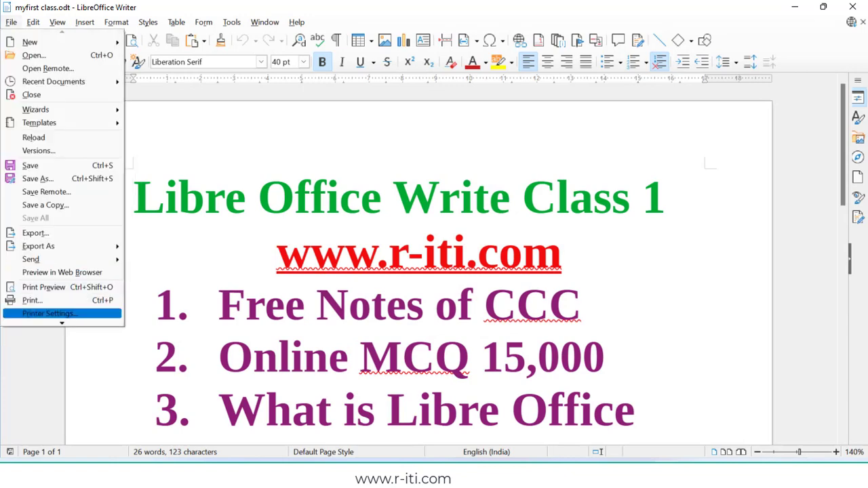
pyautogui.click(44, 288)
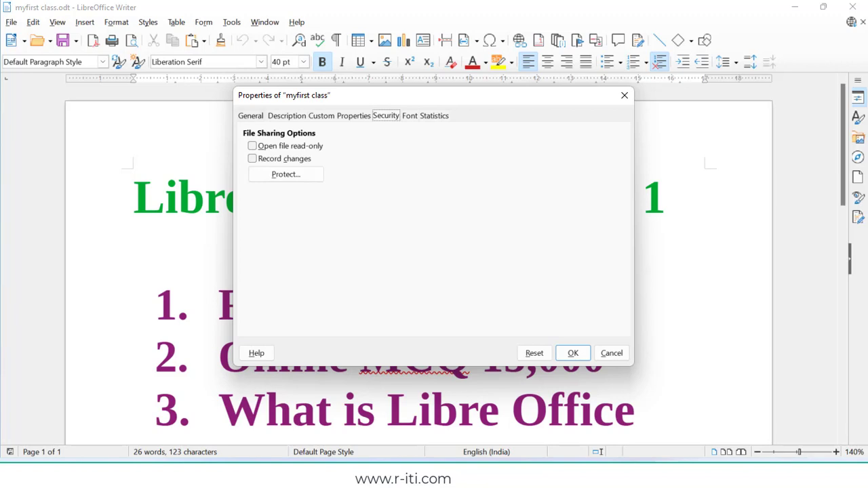
pyautogui.click(250, 116)
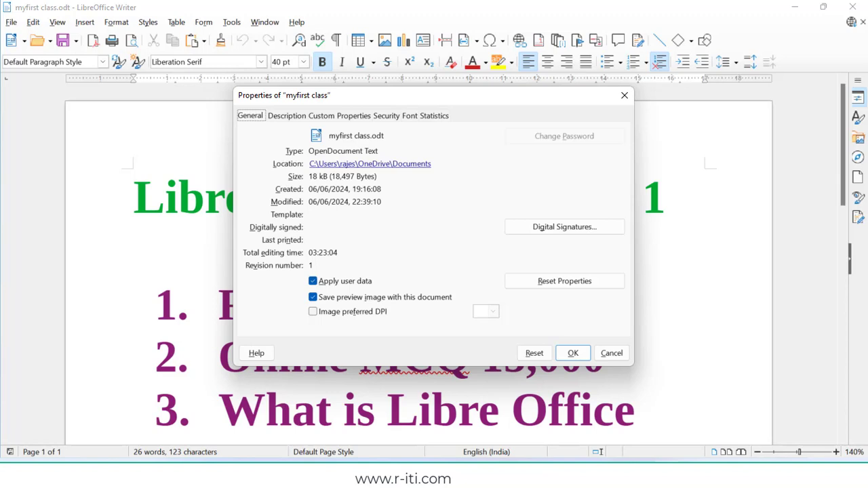
pyautogui.press('Right')
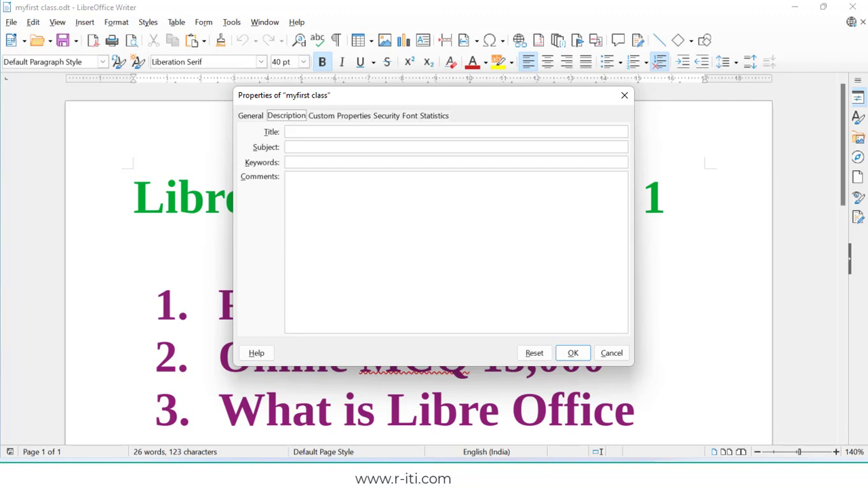
pyautogui.press('Right')
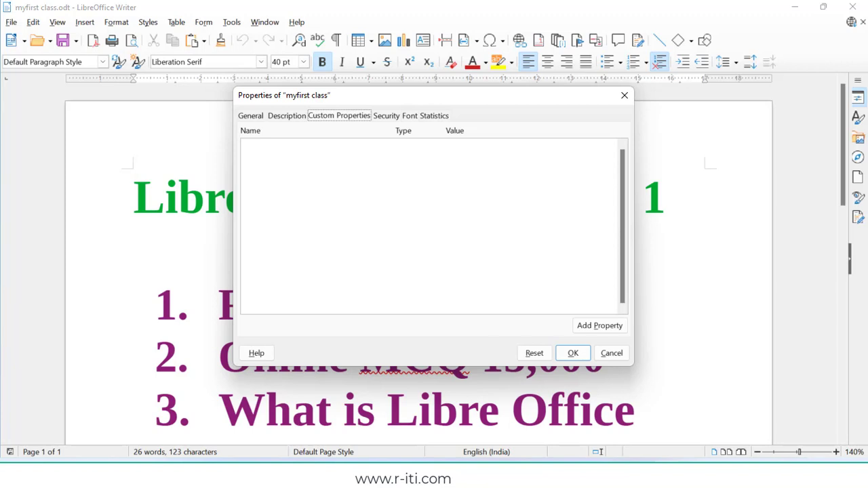
pyautogui.press('Right')
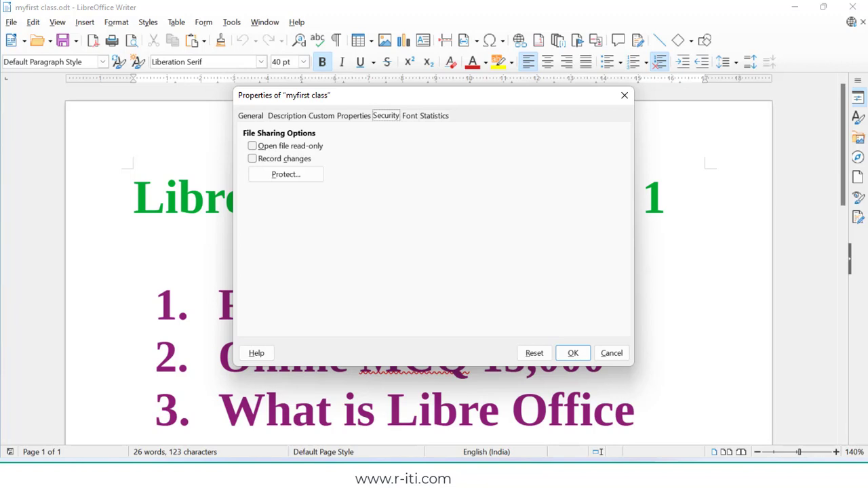
pyautogui.press('Right')
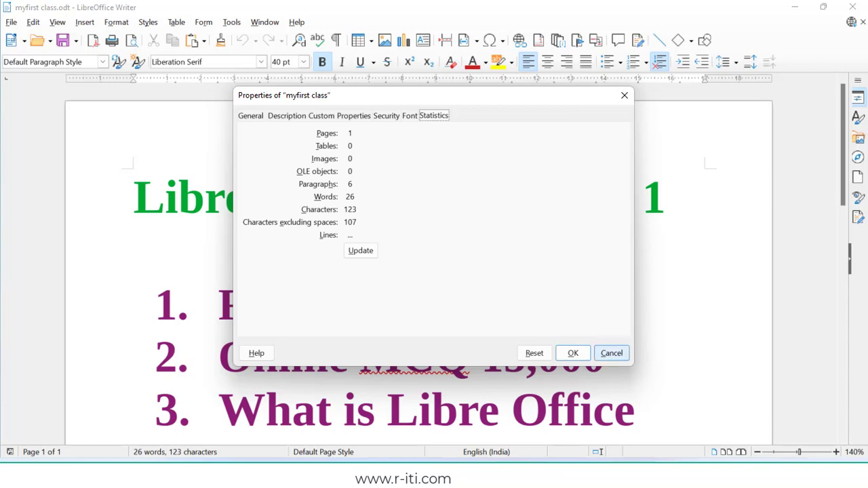
pyautogui.click(611, 353)
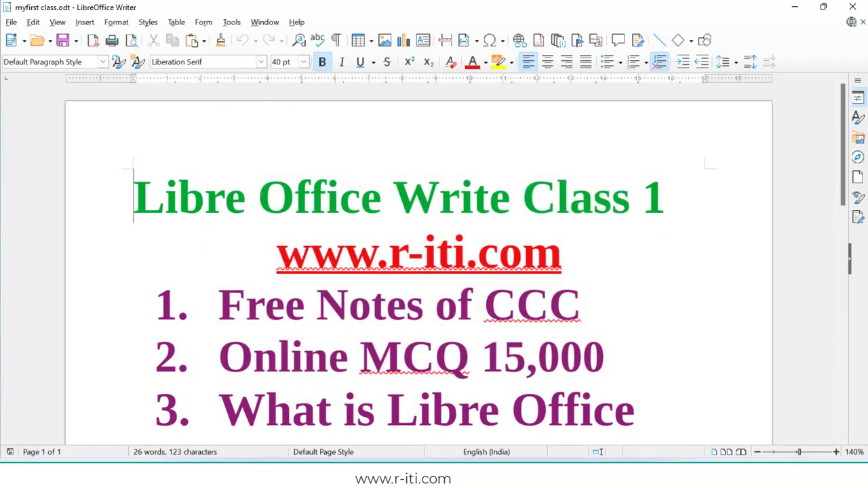
pyautogui.click(11, 21)
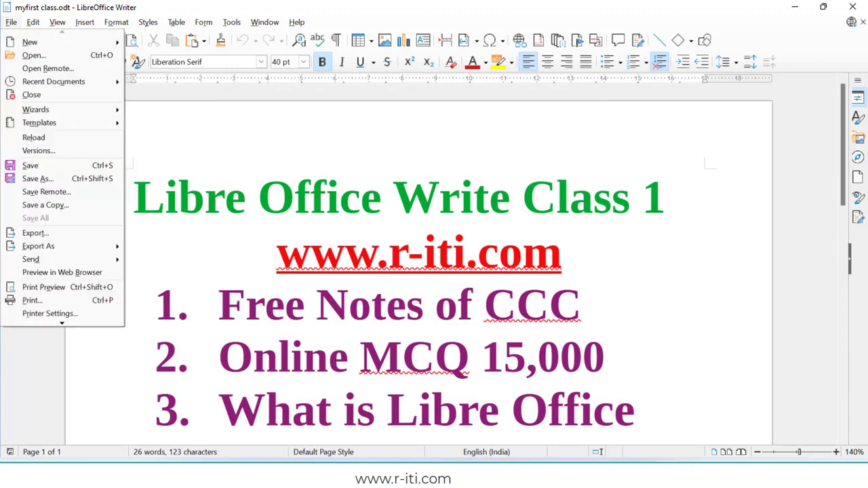
pyautogui.moveTo(57, 23)
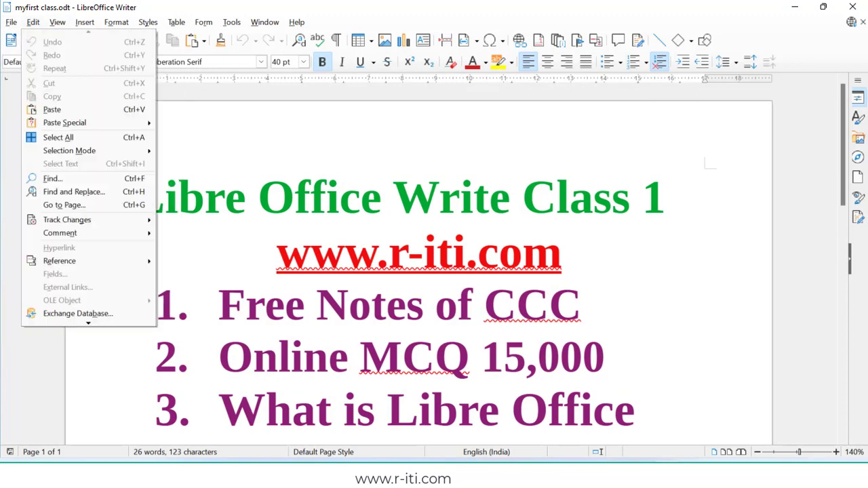
# End the numbered list after "File and Edit Menu Bar" and write a first name followed by "it" on a plain line below
pyautogui.press('Right')
pyautogui.press('Left')
pyautogui.press('Escape')
pyautogui.hotkey('ctrl', 'End')
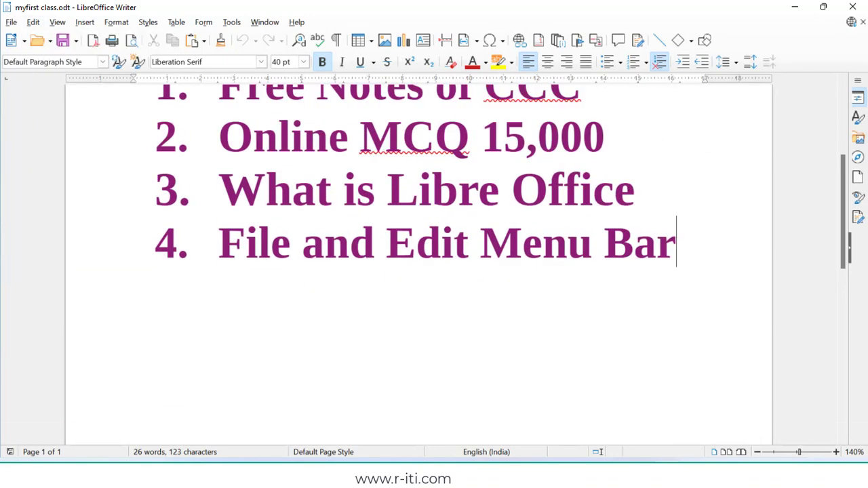
pyautogui.press('Return')
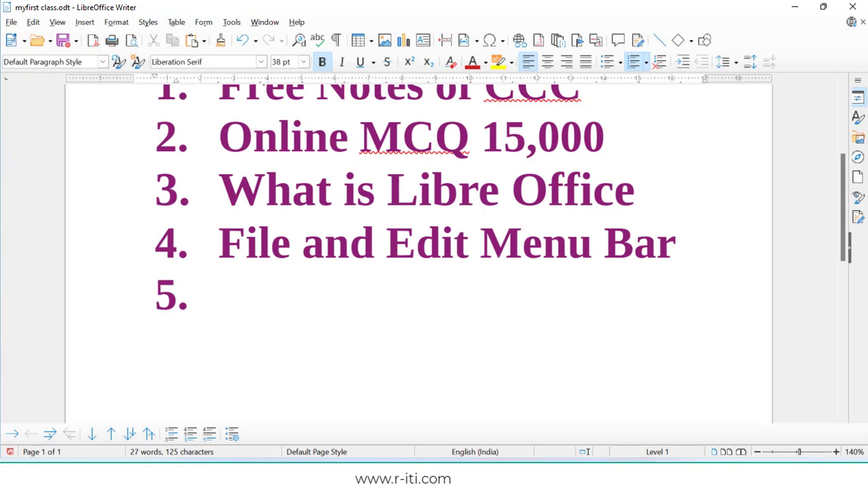
pyautogui.press('Return')
pyautogui.press('Return')
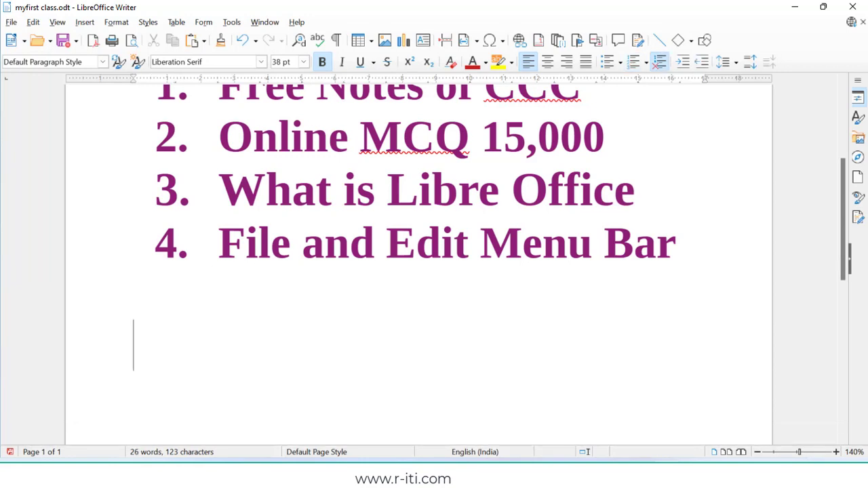
pyautogui.write('raje')
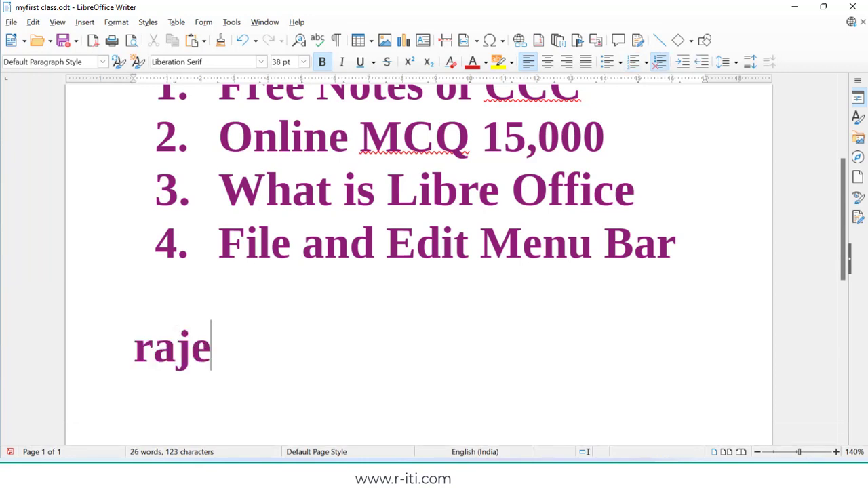
pyautogui.write('sh it')
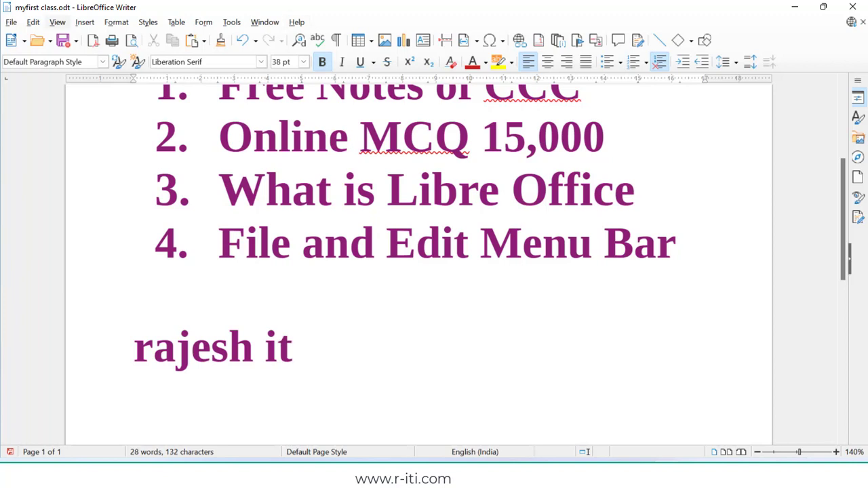
# Undo the typing of "it" and of the name before it
pyautogui.click(32, 22)
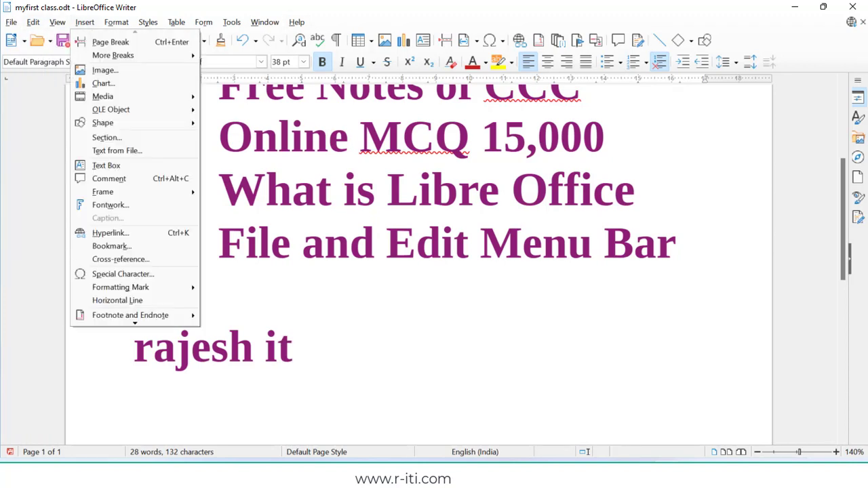
pyautogui.moveTo(58, 22)
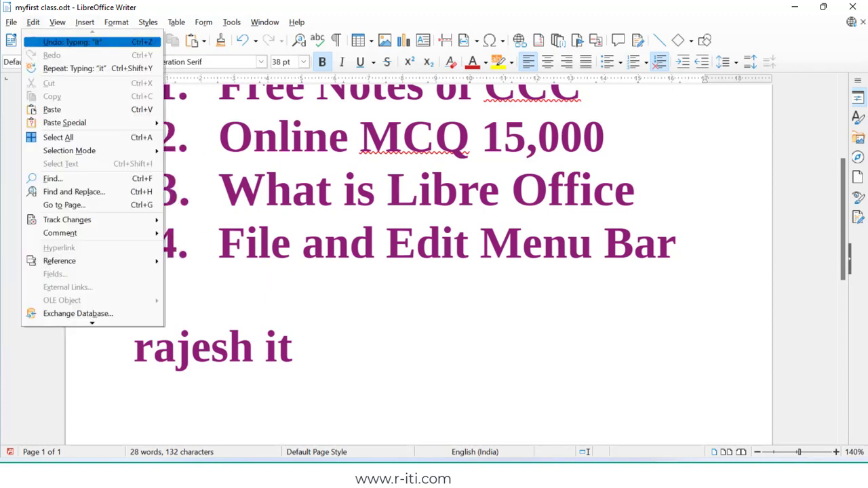
pyautogui.press('Return')
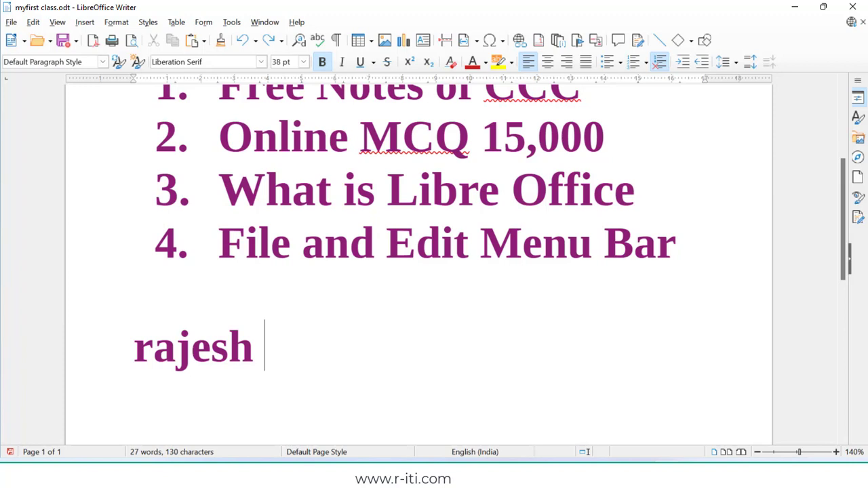
pyautogui.press('Left')
pyautogui.hotkey('ctrl', 'z')
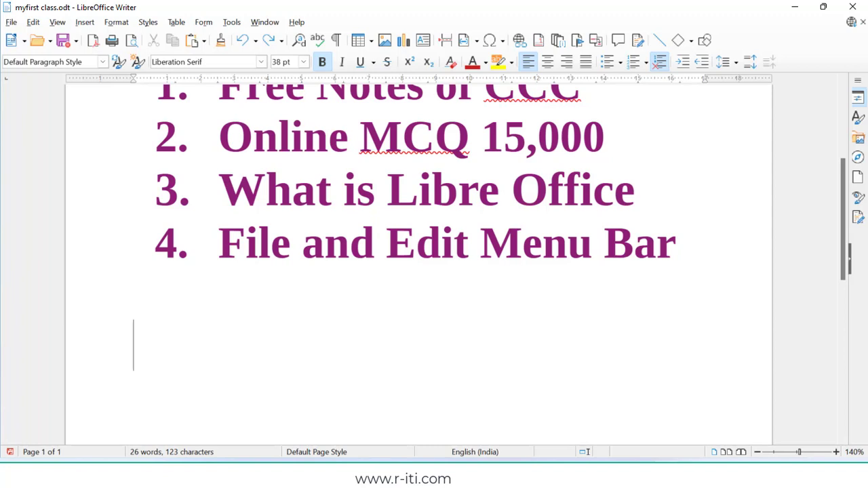
# Redo the undone typing until the name and "it" are both restored
pyautogui.hotkey('ctrl', 'z')
pyautogui.hotkey('ctrl', 'z')
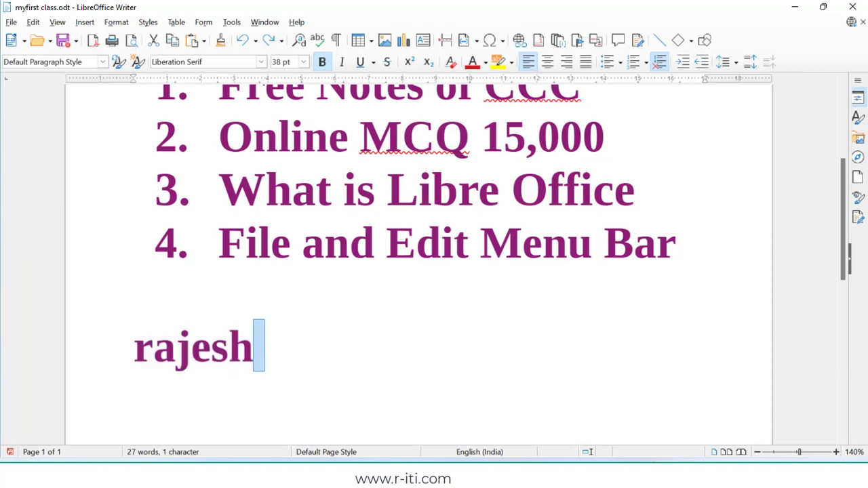
pyautogui.hotkey('ctrl', 'z')
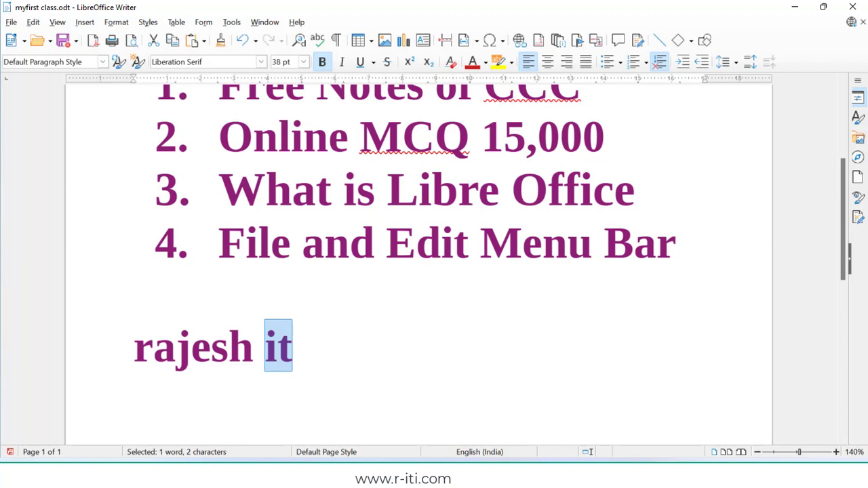
pyautogui.press('Right')
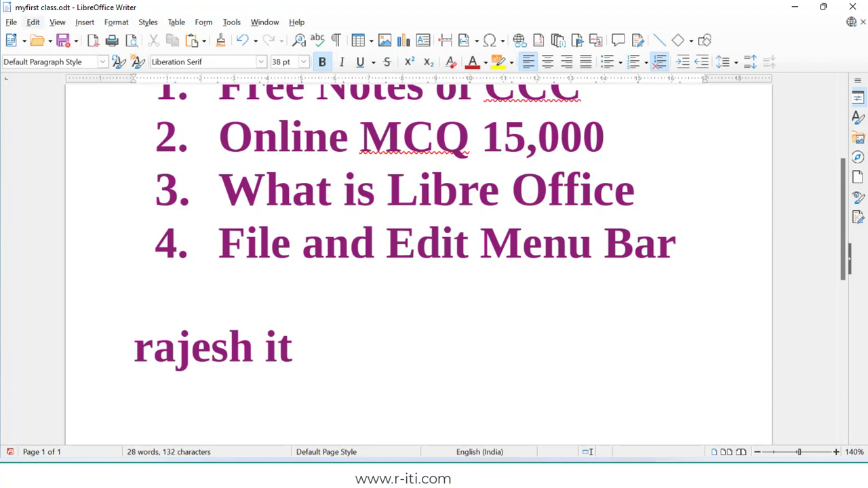
# Repeat the last typing of "it" seven times at the end of the name line
pyautogui.hotkey('alt', 'e')
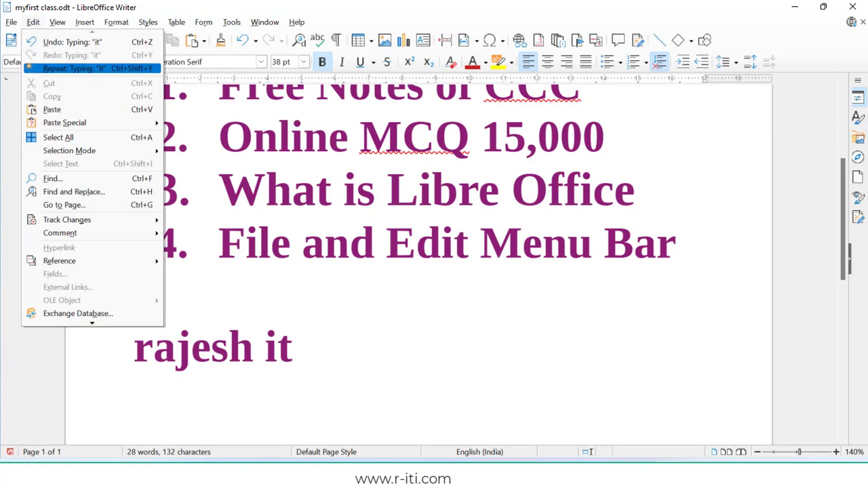
pyautogui.press('Return')
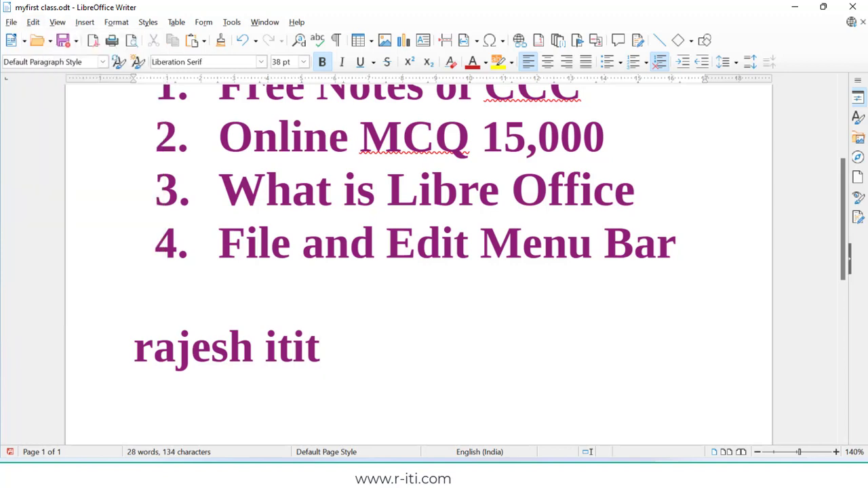
pyautogui.hotkey('ctrl', 'shift', 'y')
pyautogui.hotkey('ctrl', 'shift', 'y')
pyautogui.hotkey('ctrl', 'shift', 'y')
pyautogui.hotkey('ctrl', 'shift', 'y')
pyautogui.hotkey('ctrl', 'shift', 'y')
pyautogui.hotkey('ctrl', 'shift', 'y')
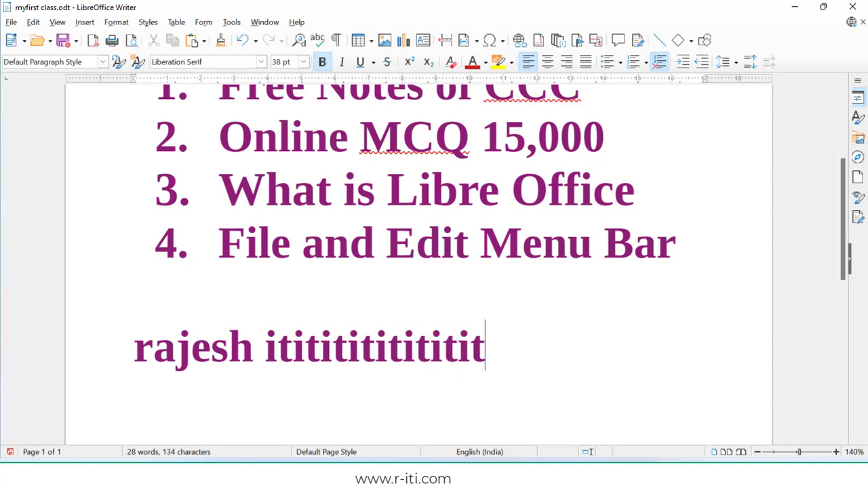
# Copy the name at the start of the line and paste it on a new line below
pyautogui.hotkey('alt', 'e')
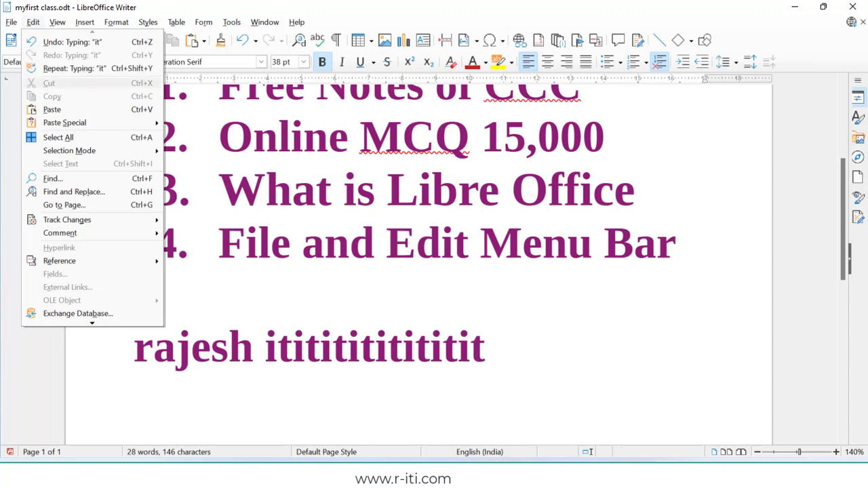
pyautogui.press('Down')
pyautogui.press('Down')
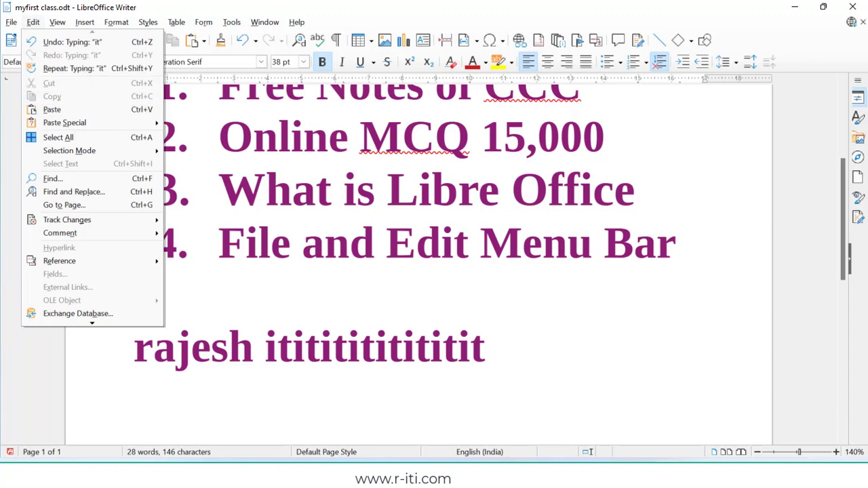
pyautogui.press('Escape')
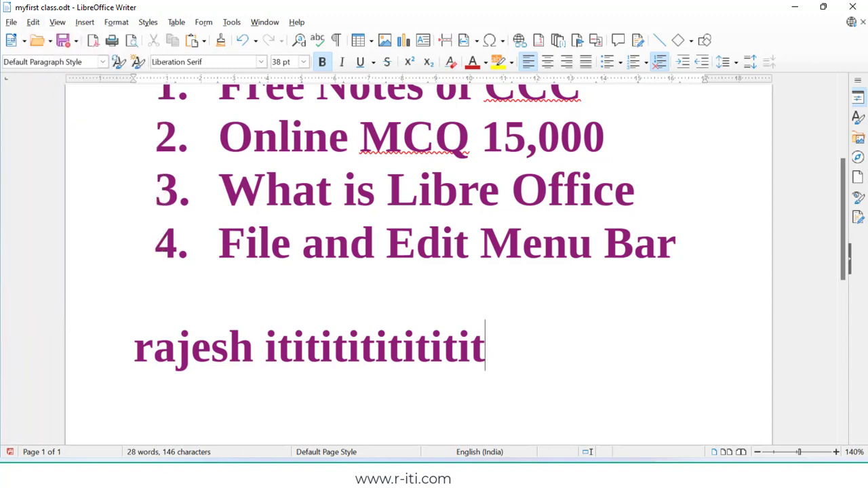
pyautogui.moveTo(253, 347); pyautogui.dragTo(134, 347)
pyautogui.hotkey('ctrl', 'c')
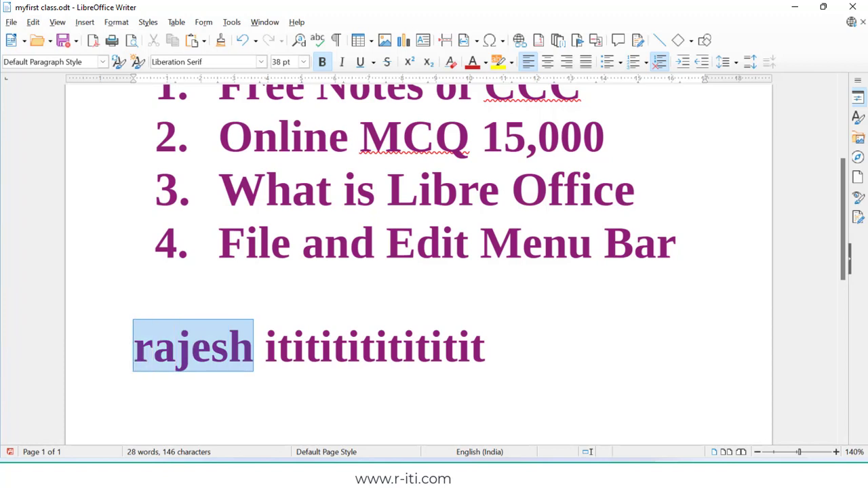
pyautogui.click(486, 347)
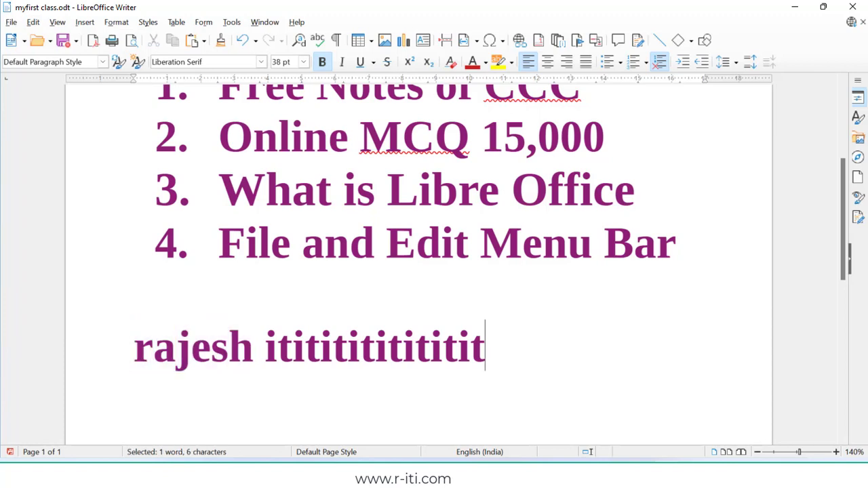
pyautogui.press('Return')
pyautogui.hotkey('ctrl', 'v')
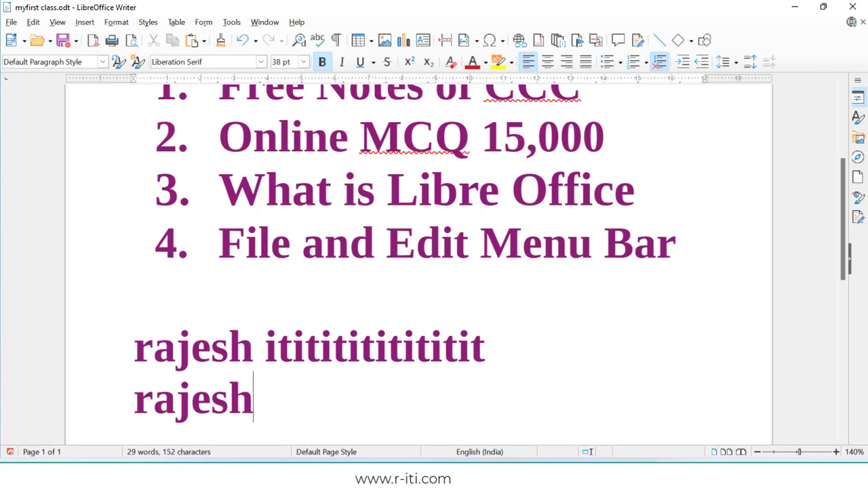
# Paste the copied name twice more after a space on the second line and start a new paragraph
pyautogui.hotkey('shift', 'Left')
pyautogui.hotkey('shift', 'Left')
pyautogui.hotkey('shift', 'Left')
pyautogui.hotkey('shift', 'Left')
pyautogui.hotkey('shift', 'Left')
pyautogui.hotkey('shift', 'Left')
pyautogui.scroll(-3, 407, 257)
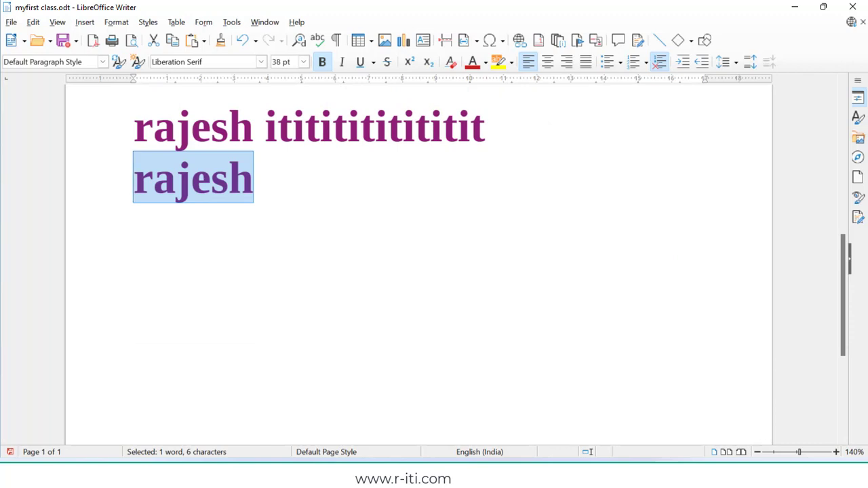
pyautogui.press('Right')
pyautogui.hotkey('ctrl', 'v')
pyautogui.hotkey('ctrl', 'v')
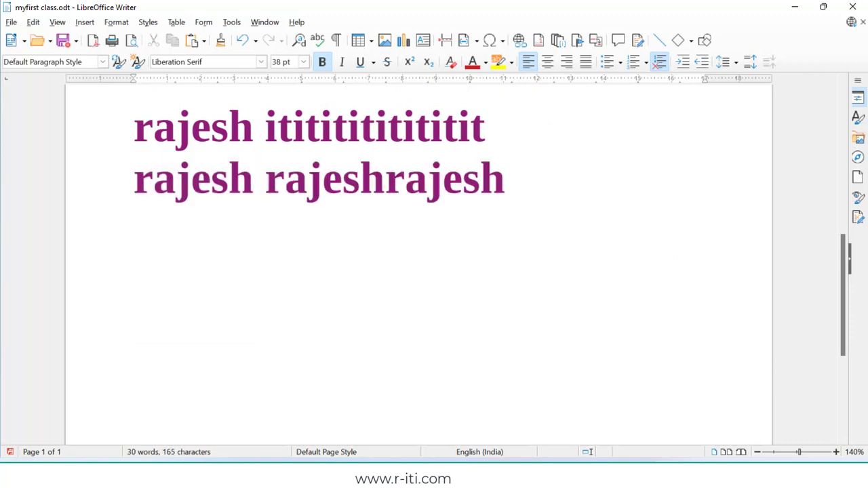
pyautogui.press('Return')
# Look at the Paste Special options and close them without pasting
pyautogui.click(32, 23)
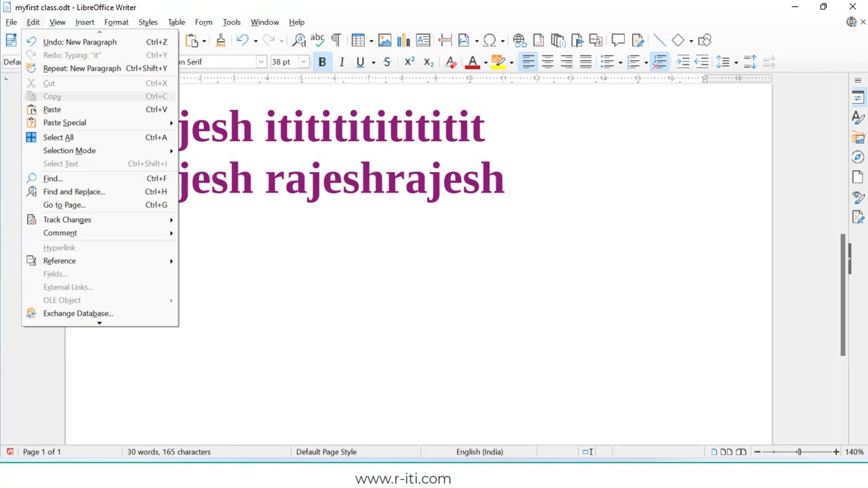
pyautogui.moveTo(65, 123)
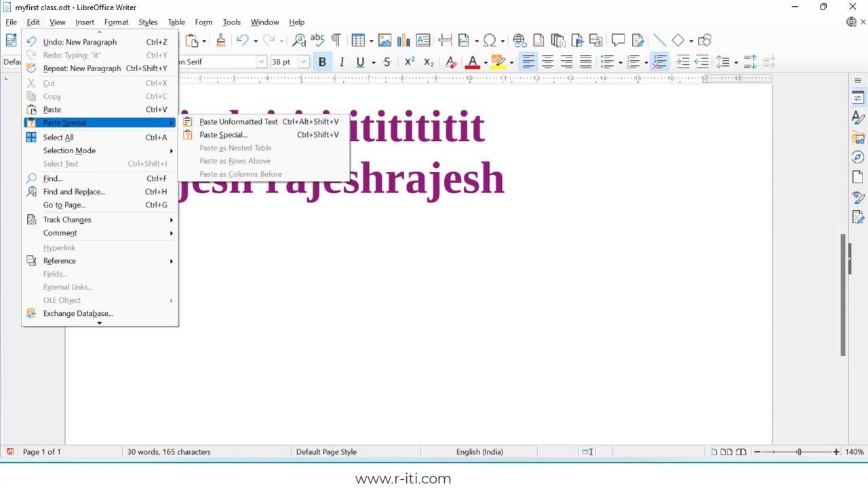
pyautogui.press('Escape')
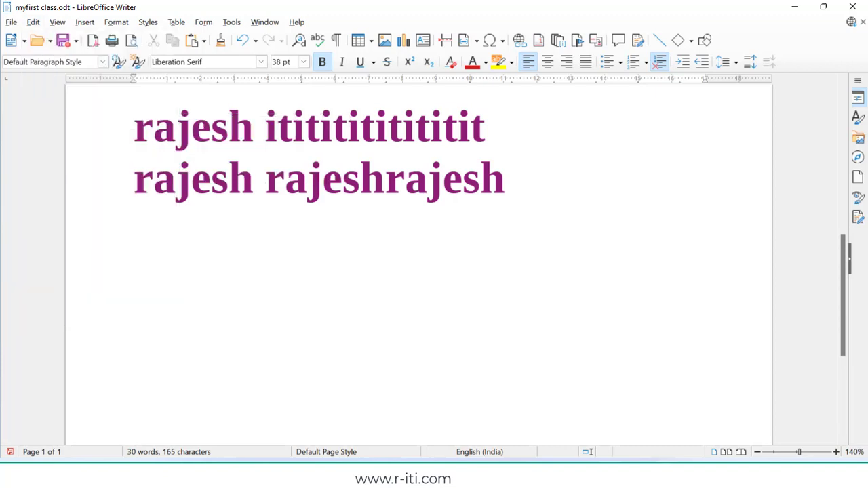
# Switch to Chrome, copy all the text of the "myfirst class.htm" page, and minimize the browser
pyautogui.hotkey('alt', 'Tab')
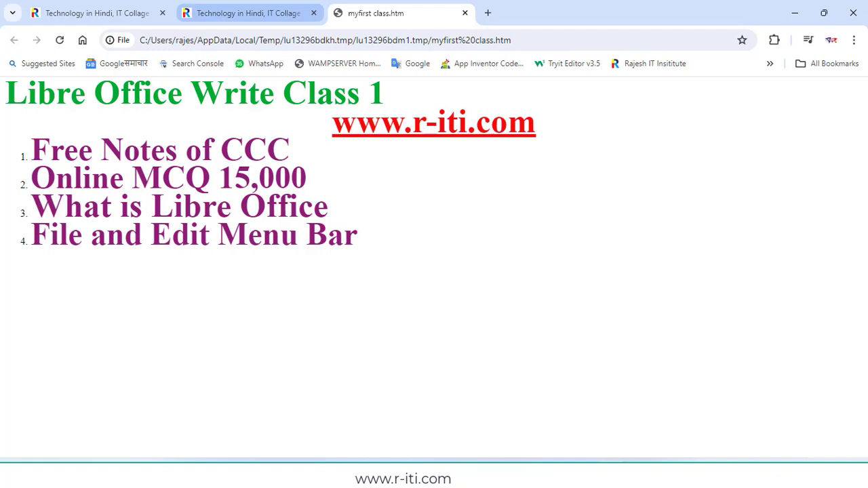
pyautogui.moveTo(358, 241); pyautogui.dragTo(6, 93)
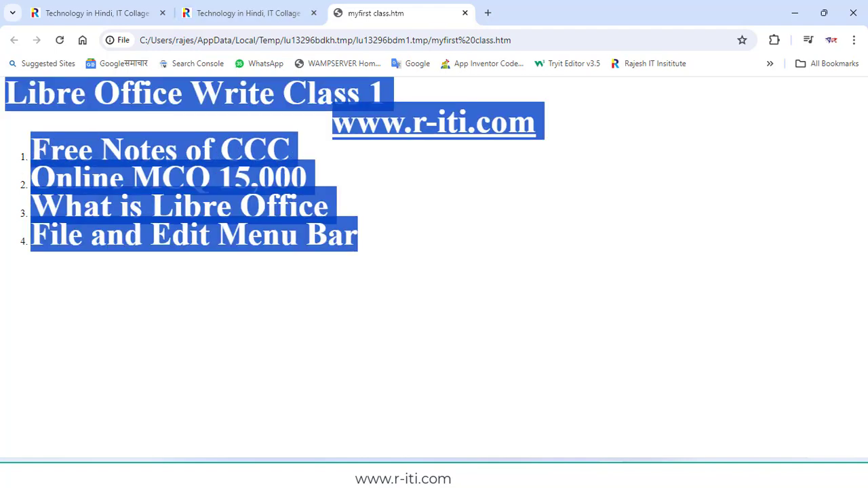
pyautogui.rightClick(185, 142)
pyautogui.click(210, 157)
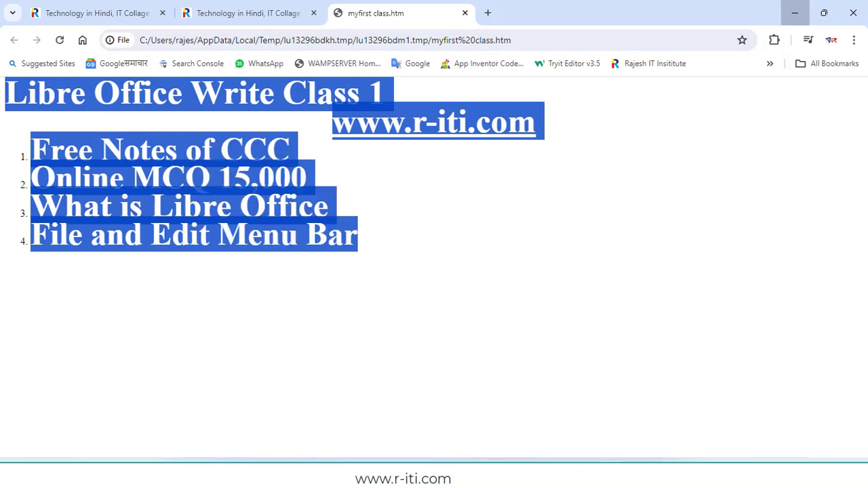
pyautogui.click(795, 12)
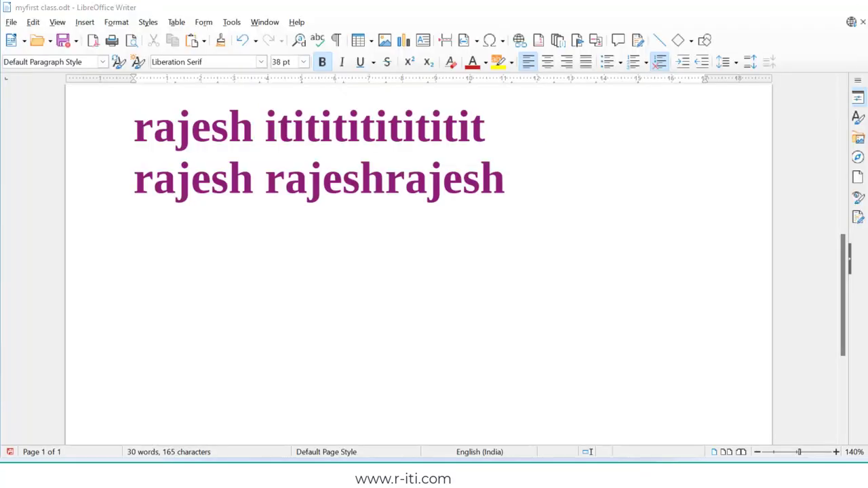
# Paste the copied web page text below the name lines in "myfirst class.odt" and check the pasted content
pyautogui.press('super+d')
pyautogui.press('super+d')
pyautogui.scroll(-3, 419, 264)
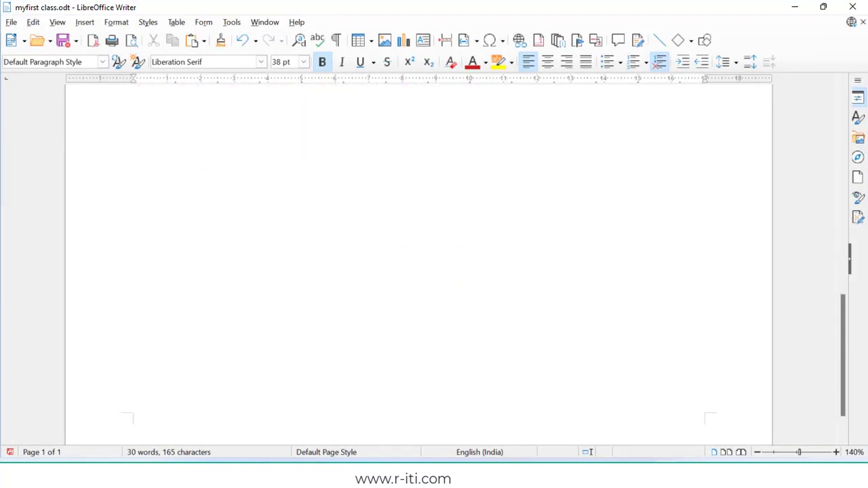
pyautogui.scroll(1, 418, 264)
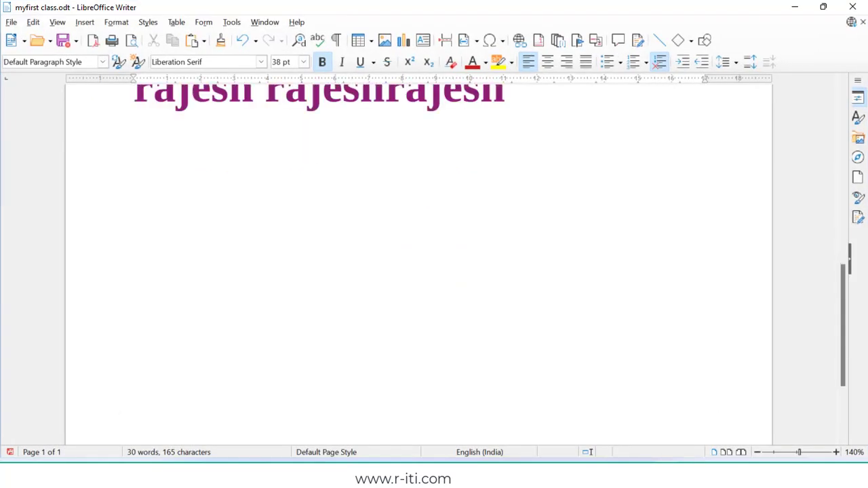
pyautogui.hotkey('ctrl', 'v')
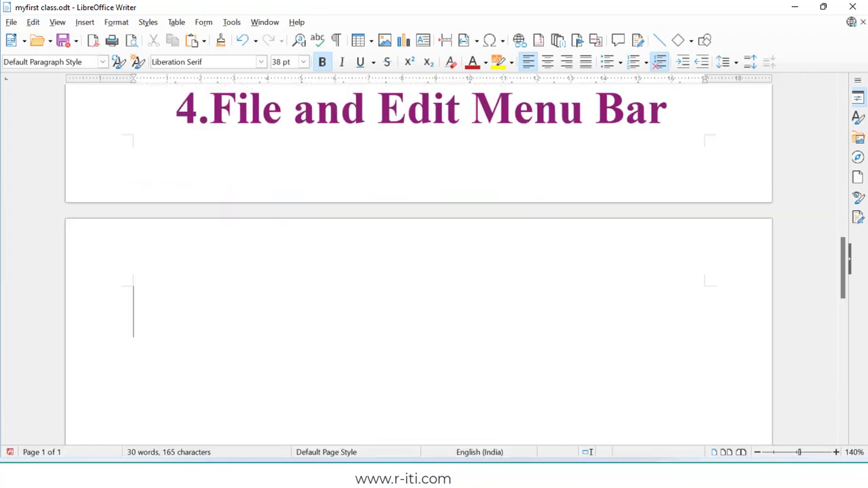
pyautogui.scroll(3, 418, 265)
pyautogui.scroll(6, 419, 265)
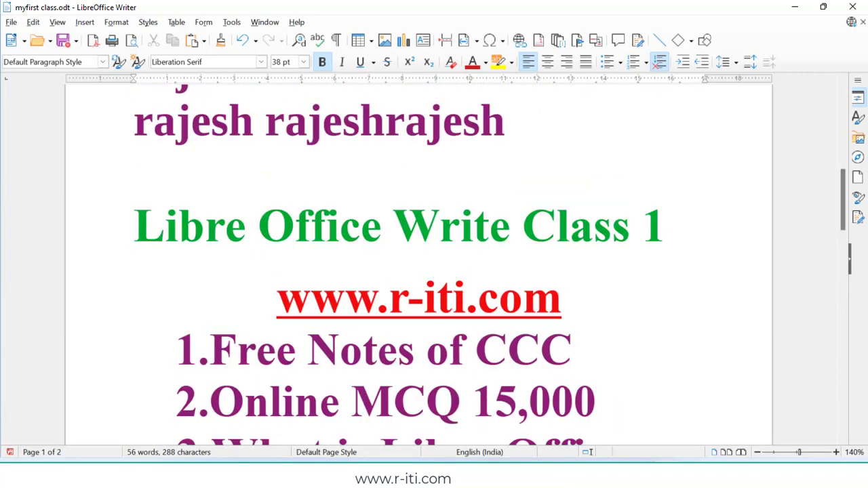
pyautogui.scroll(-6, 419, 264)
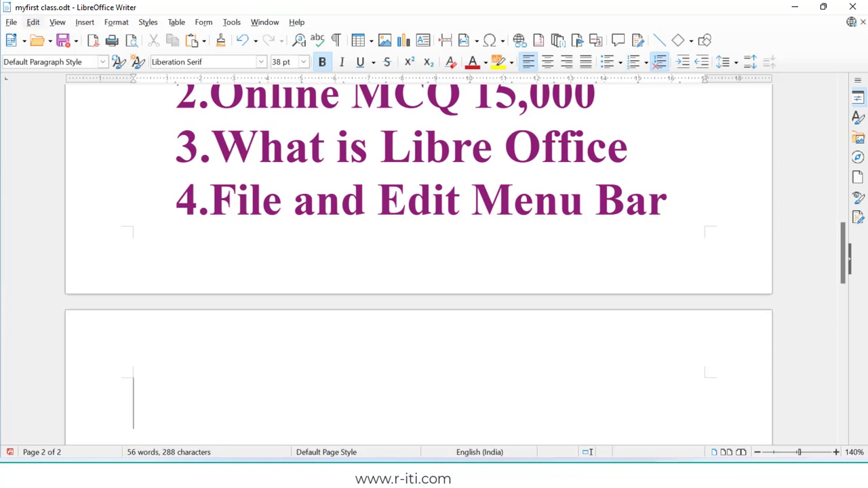
# Select all the text in the document, then clear the selection by placing the cursor in "Edit" on line 4
pyautogui.click(33, 22)
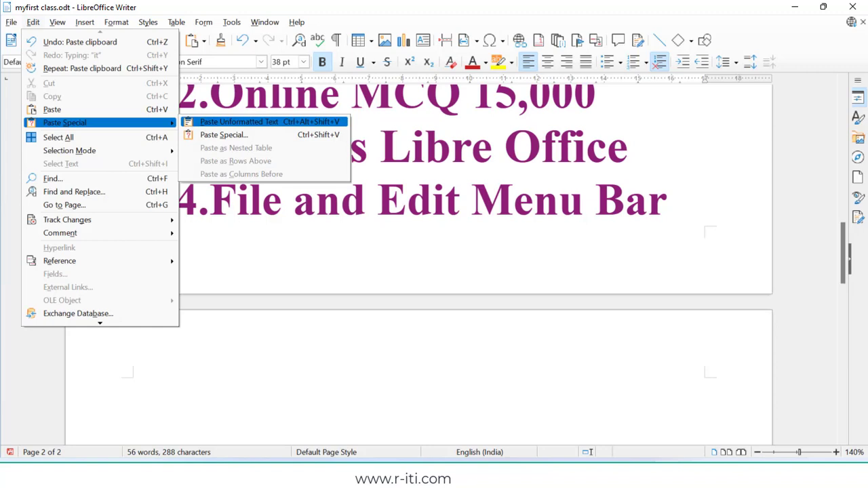
pyautogui.press('Down')
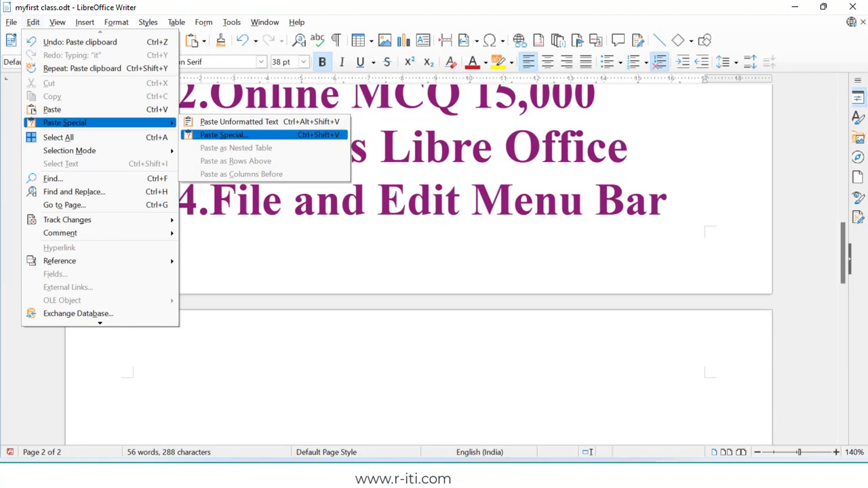
pyautogui.press('Left')
pyautogui.press('Down')
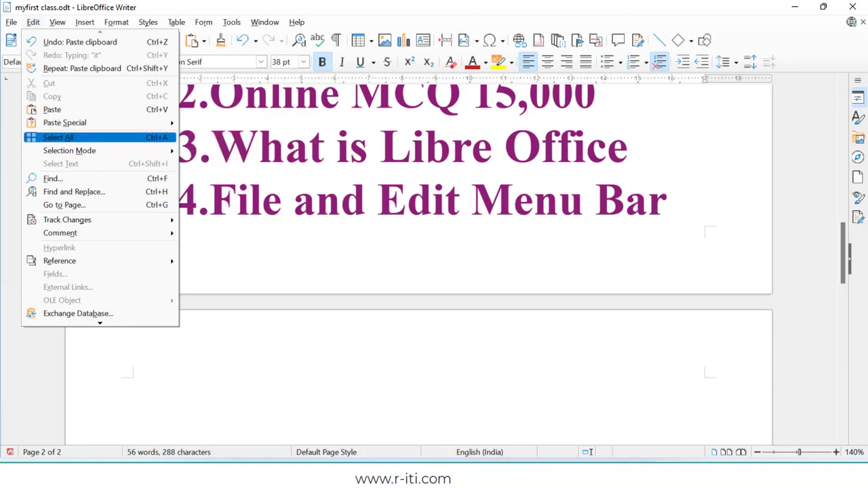
pyautogui.press('Return')
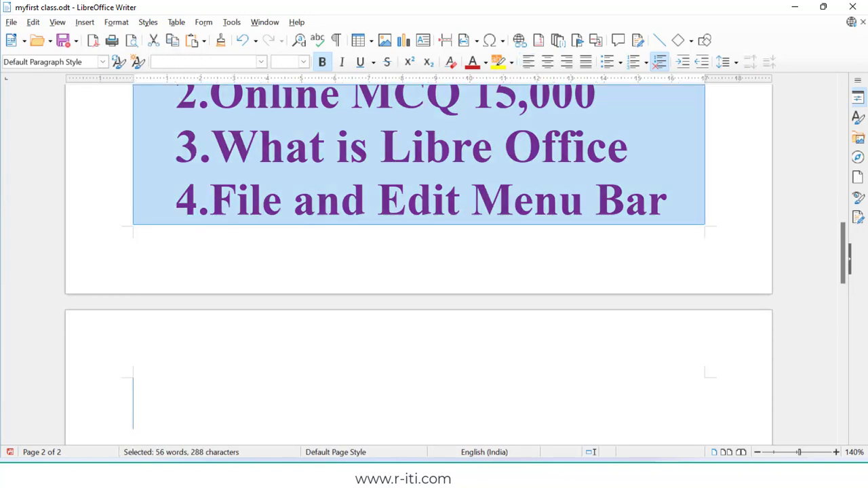
pyautogui.click(407, 201)
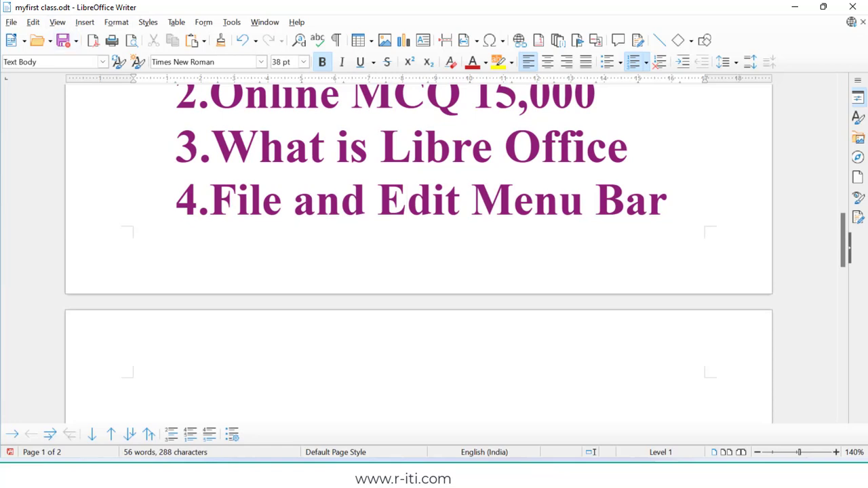
# Switch the selection mode to Block Area and select a block from "Menu" on line 4 up to "MCQ" on line 2
pyautogui.click(32, 21)
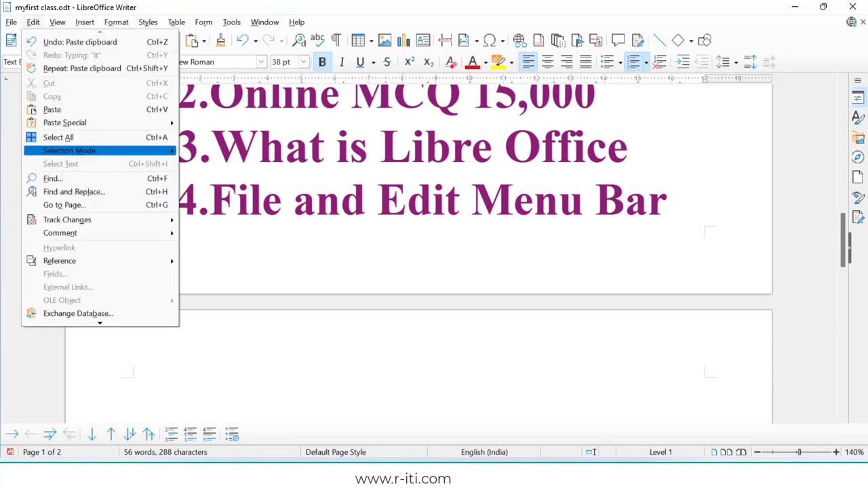
pyautogui.moveTo(69, 151)
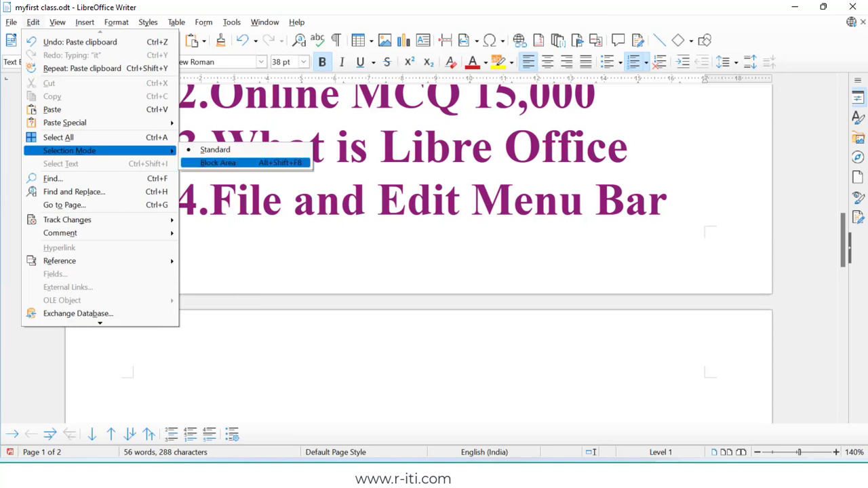
pyautogui.click(218, 163)
pyautogui.scroll(1, 418, 254)
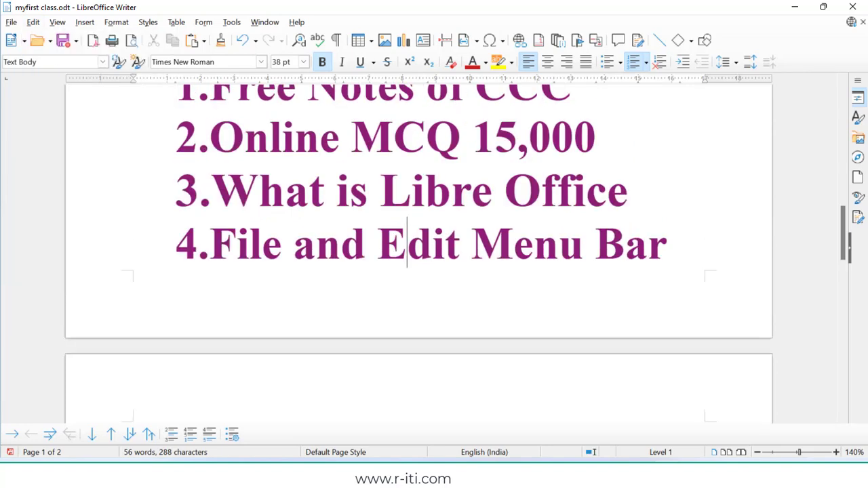
pyautogui.moveTo(584, 244); pyautogui.dragTo(393, 135)
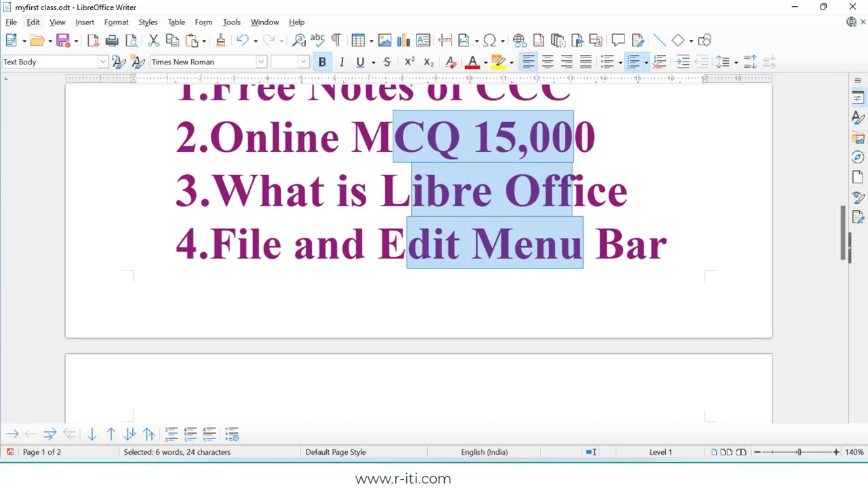
# Return the selection mode to Standard and extend a text selection from the end of line 4 up to "MCQ" on line 2
pyautogui.click(32, 21)
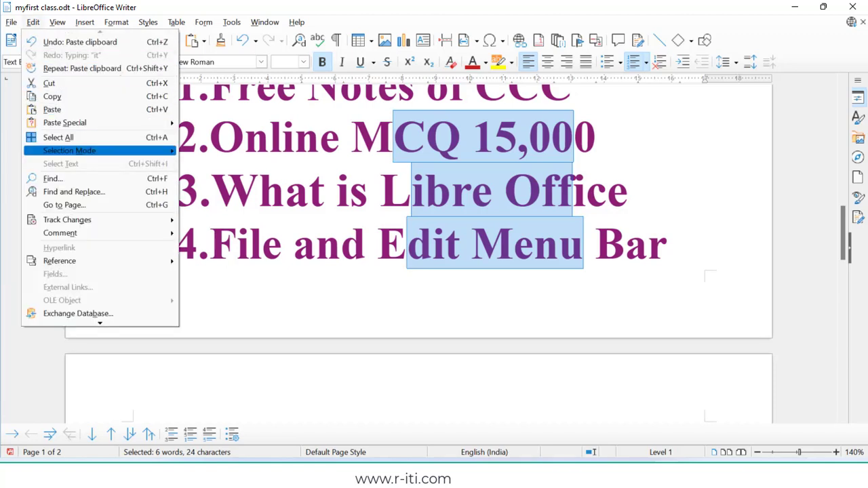
pyautogui.moveTo(69, 150)
pyautogui.click(215, 149)
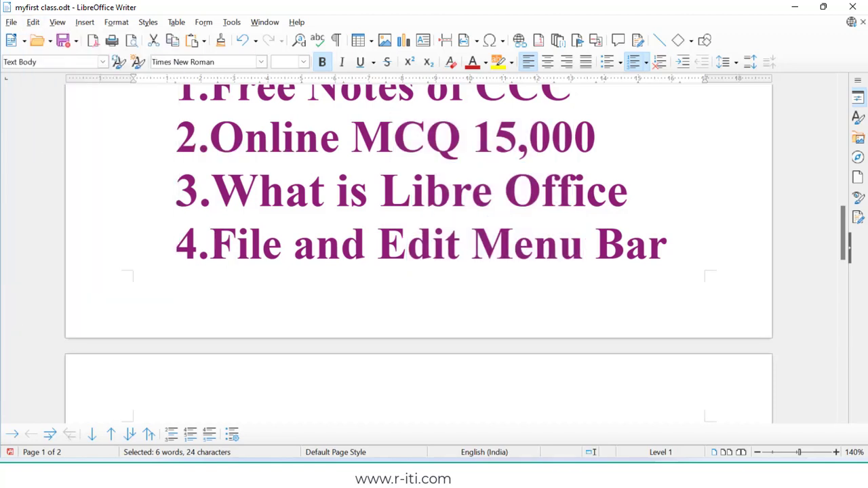
pyautogui.moveTo(559, 244); pyautogui.dragTo(433, 244)
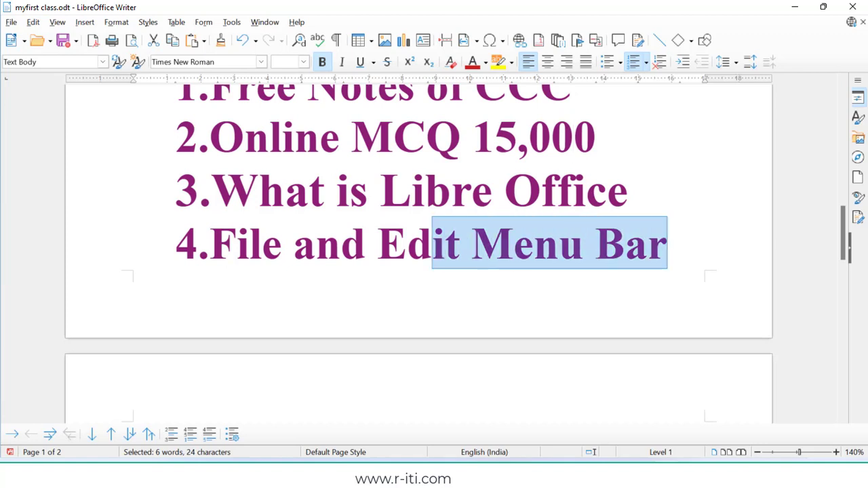
pyautogui.hotkey('shift', 'Up')
pyautogui.hotkey('shift', 'Up')
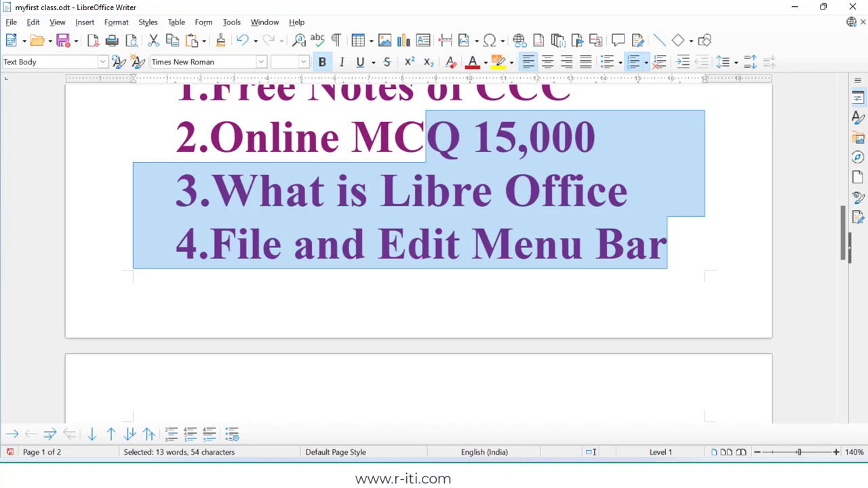
# Compare block and standard selections across lines 2 to 4, ending with a block from "MCQ" to the "M" of "Menu"
pyautogui.click(309, 191)
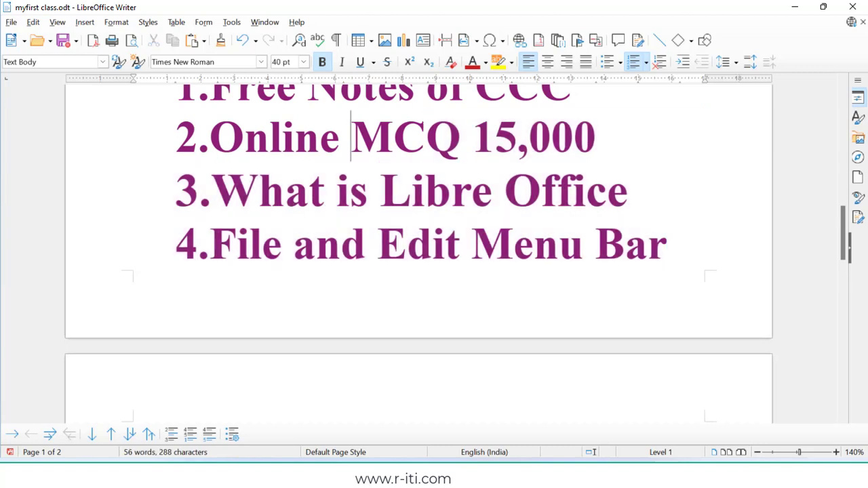
pyautogui.moveTo(351, 138); pyautogui.dragTo(558, 261)
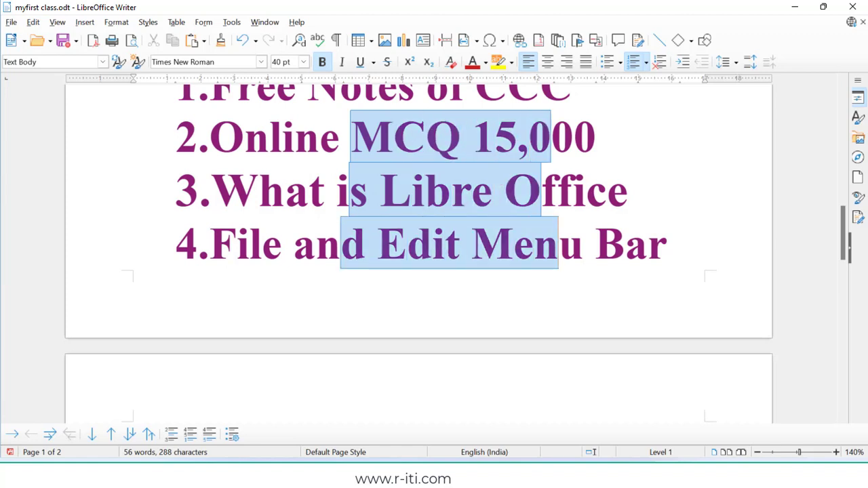
pyautogui.click(294, 137)
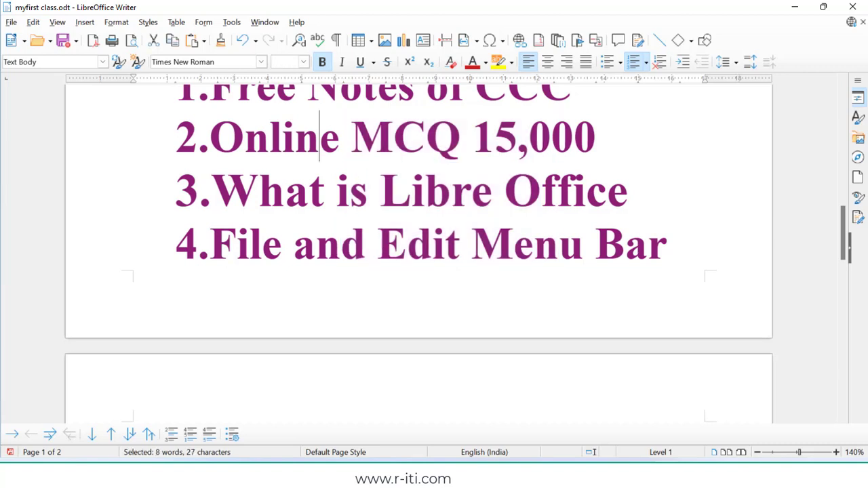
pyautogui.moveTo(295, 137); pyautogui.dragTo(460, 244)
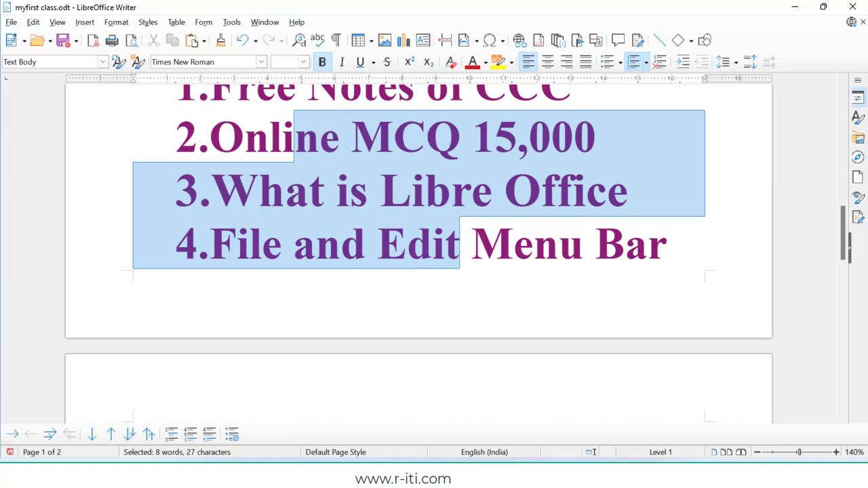
pyautogui.click(470, 244)
pyautogui.moveTo(350, 137); pyautogui.dragTo(513, 244)
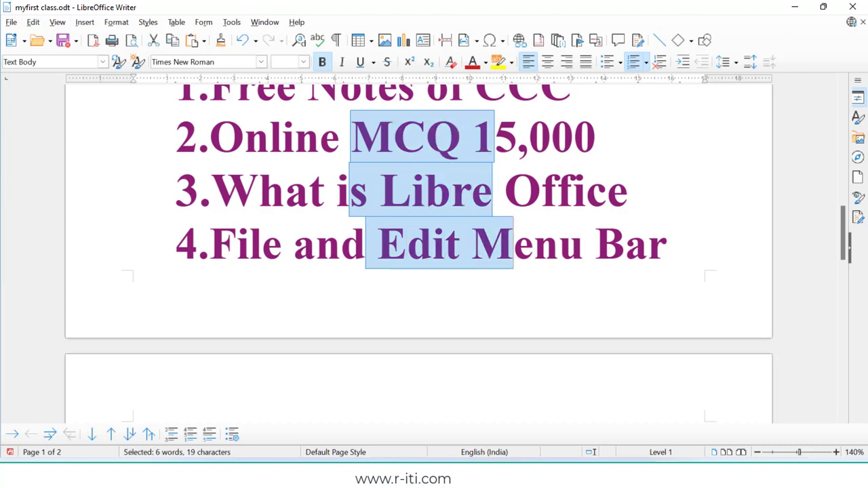
# Restore the Standard selection mode and select from "Edit" on line 4 back to "What" on line 3
pyautogui.click(33, 22)
pyautogui.moveTo(95, 151)
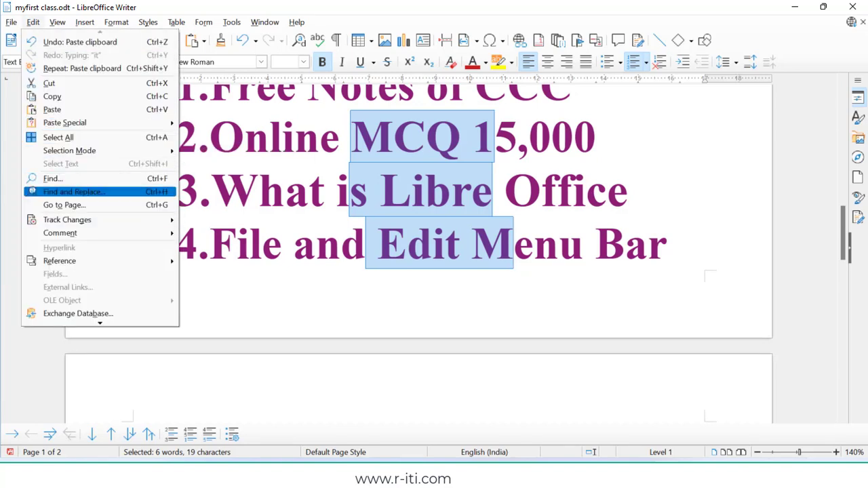
pyautogui.click(32, 22)
pyautogui.moveTo(432, 244); pyautogui.dragTo(257, 190)
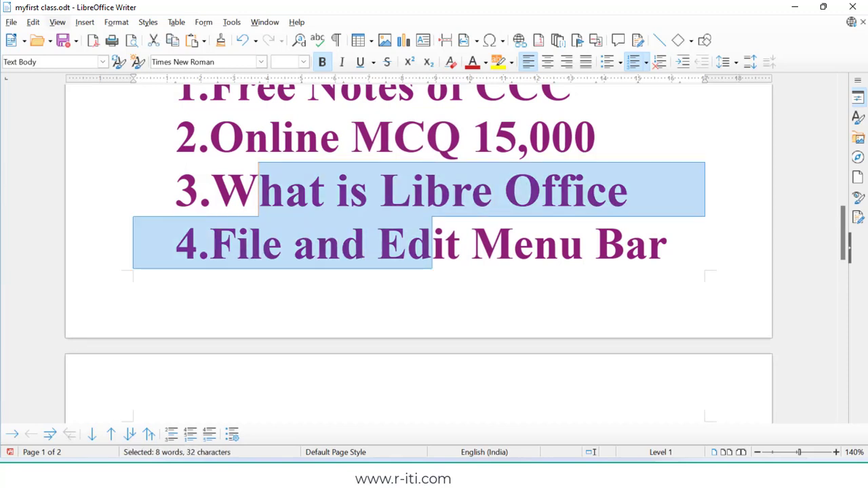
# Search the document for "c" and step through the first few matches
pyautogui.click(33, 22)
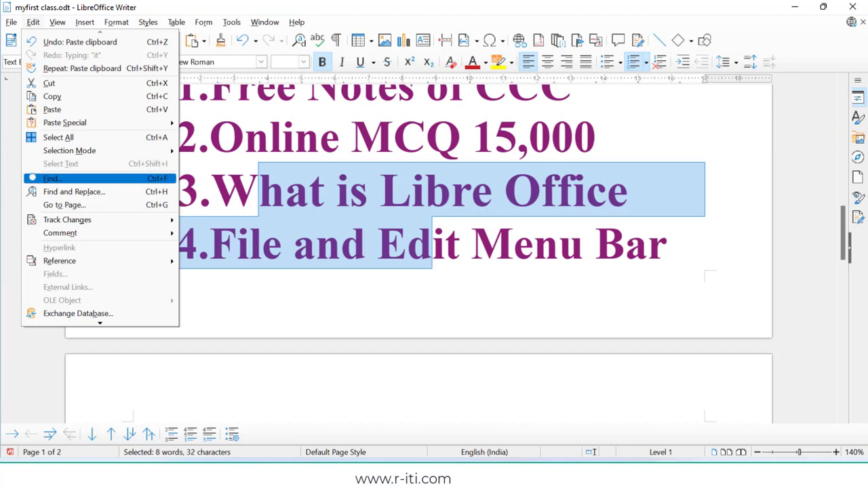
pyautogui.press('Return')
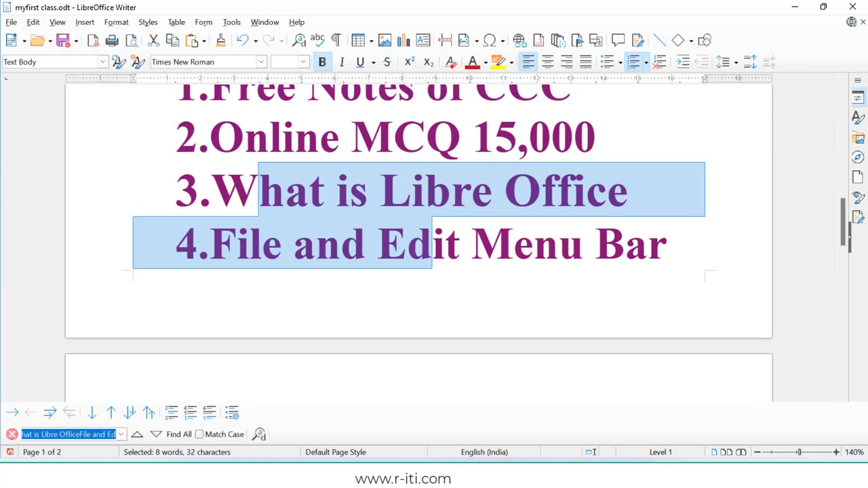
pyautogui.press('BackSpace')
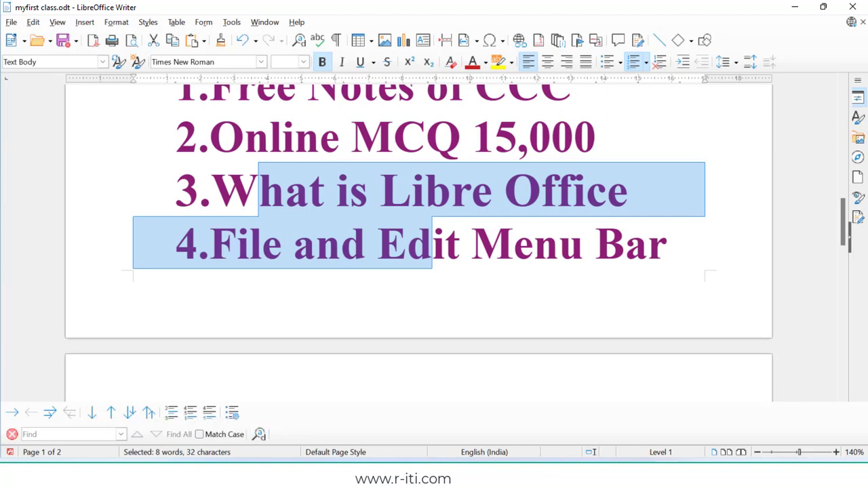
pyautogui.write('c')
pyautogui.press('Return')
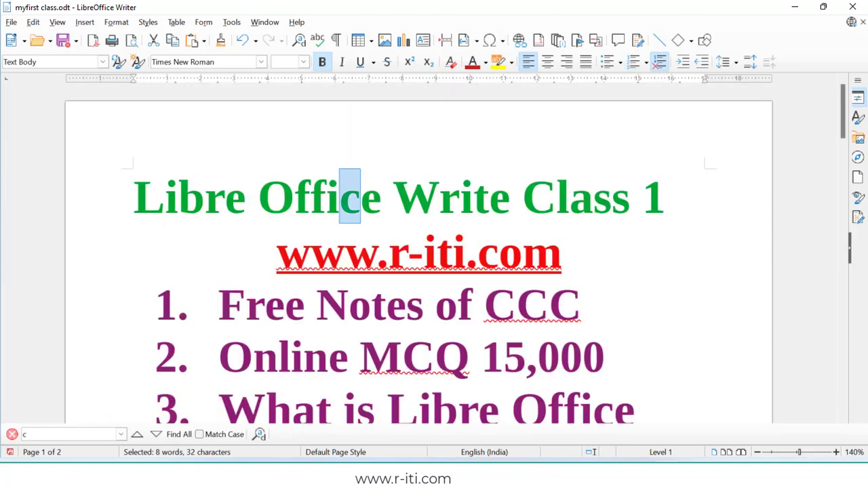
pyautogui.press('Return')
pyautogui.press('Return')
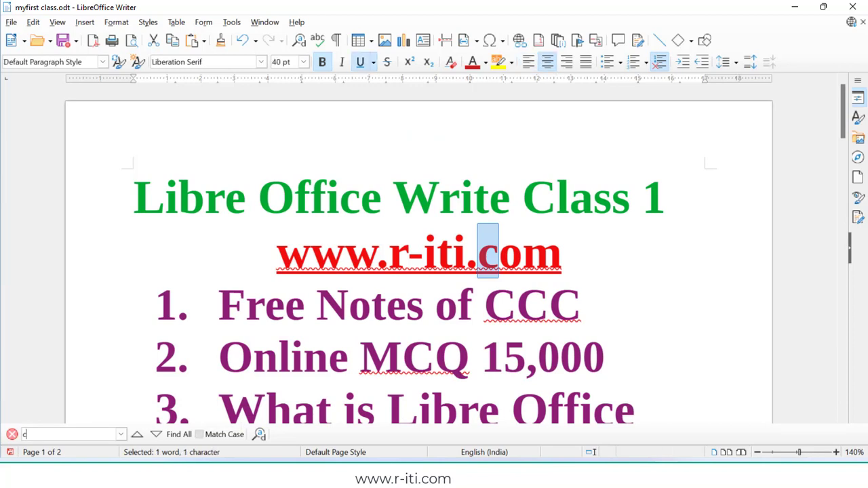
# Turn on Match Case and step through the lowercase "c" matches
pyautogui.click(199, 434)
pyautogui.hotkey('ctrl', 'f')
pyautogui.press('Return')
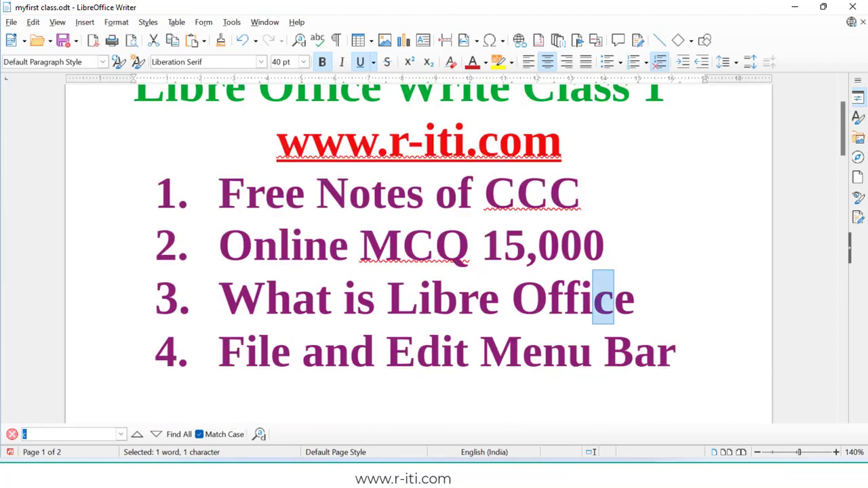
pyautogui.press('Return')
pyautogui.press('Return')
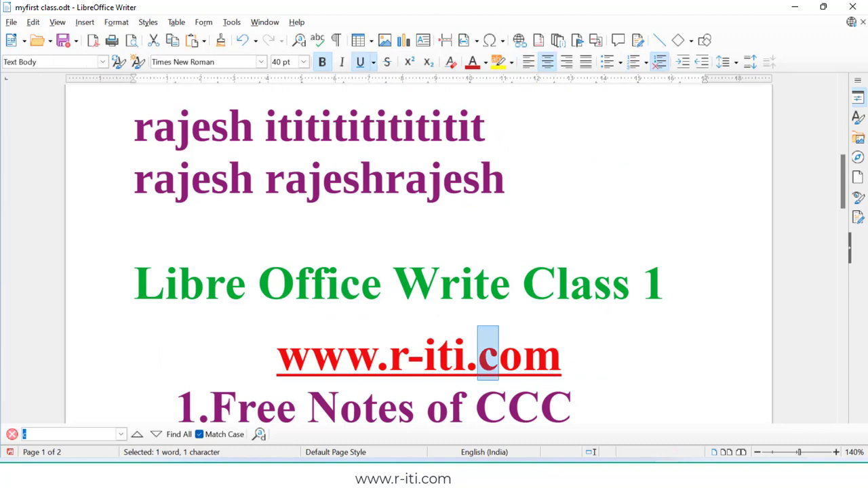
# Turn off Match Case and find the following matches for "c" in either case
pyautogui.click(199, 434)
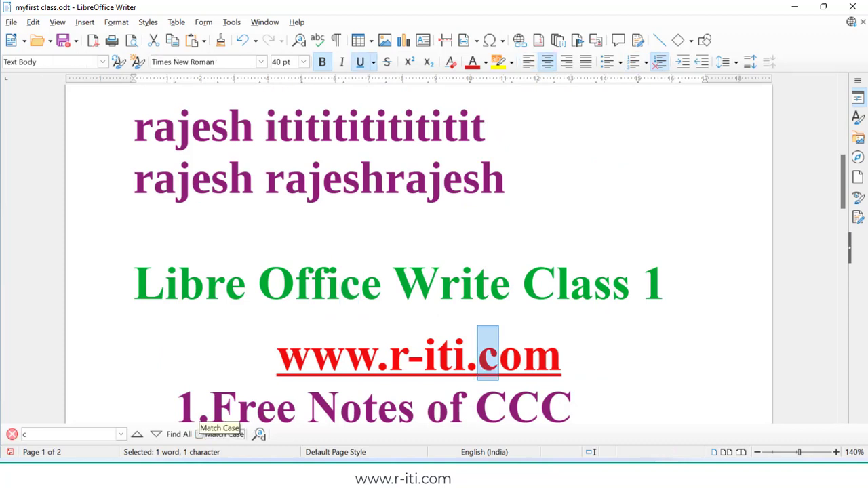
pyautogui.click(89, 435)
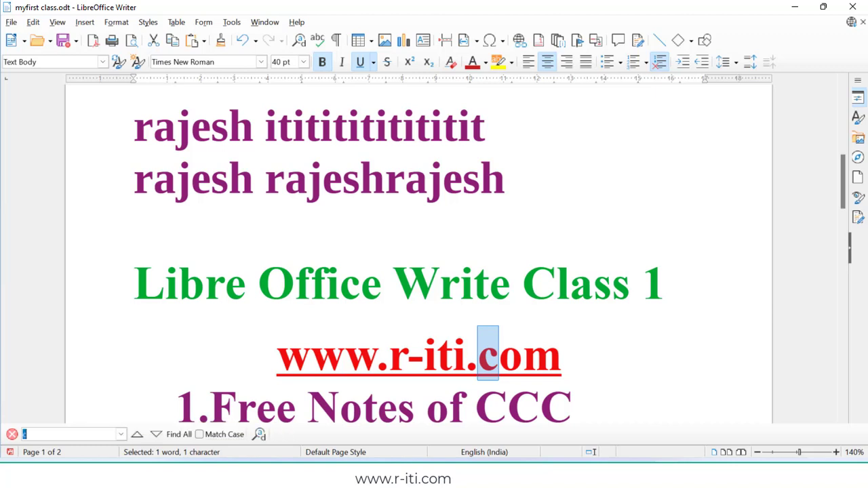
pyautogui.press('Return')
pyautogui.press('Return')
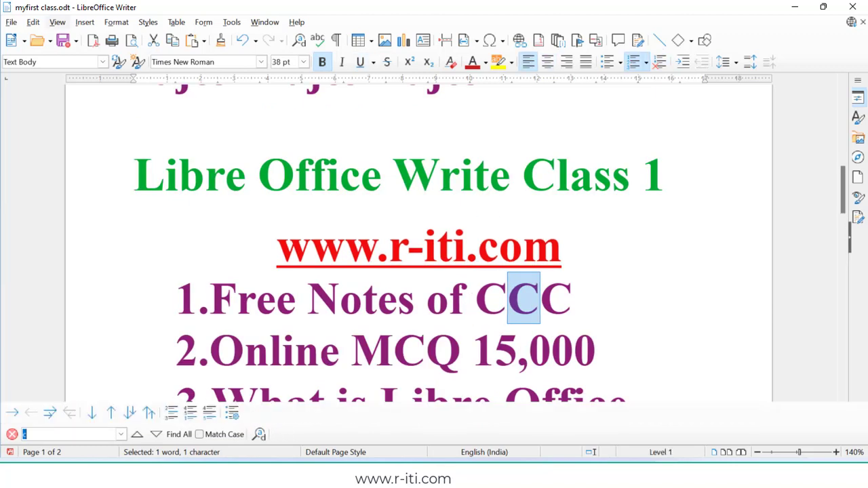
# Use Find and Replace to replace three successive matches of "C" with "RITI" one at a time, starting at the second letter of "CCC"
pyautogui.click(33, 21)
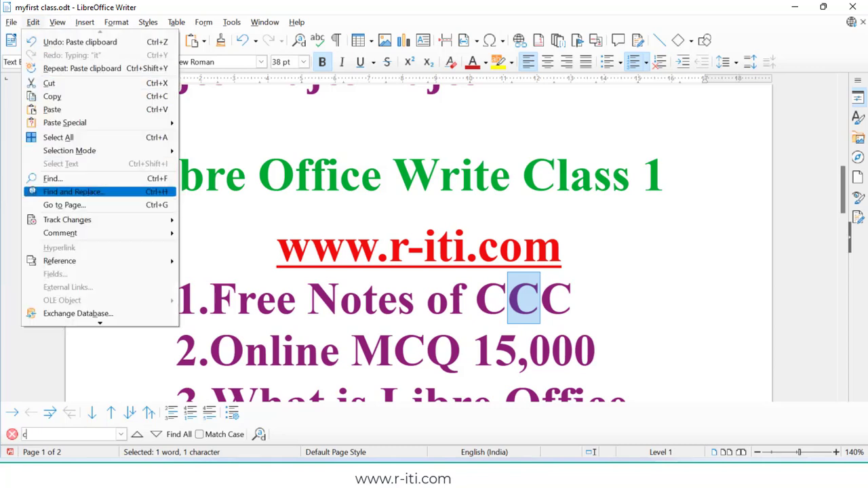
pyautogui.click(72, 191)
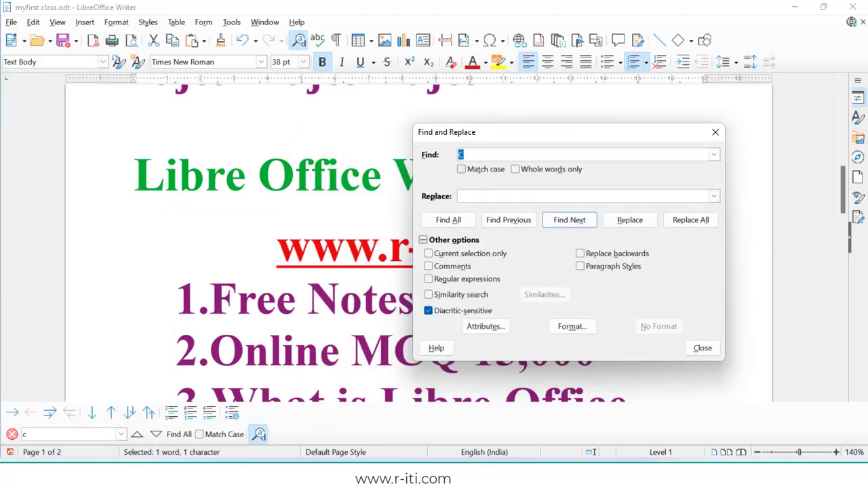
pyautogui.click(475, 196)
pyautogui.write('RITI')
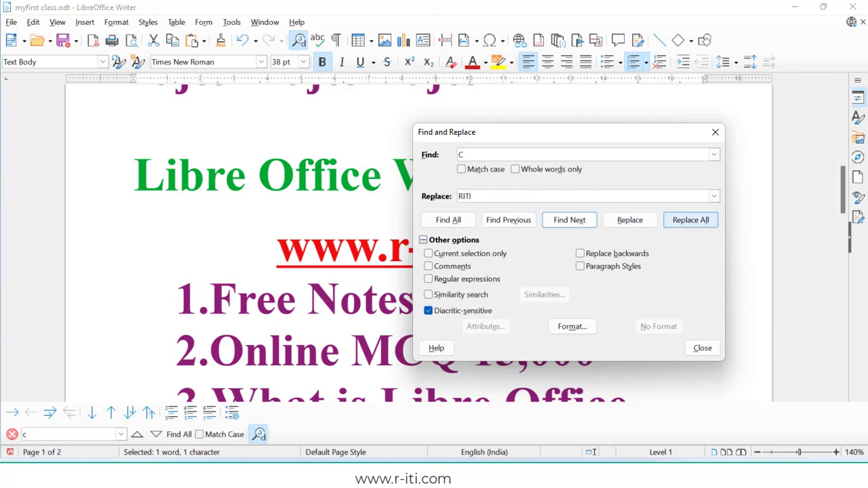
pyautogui.click(630, 220)
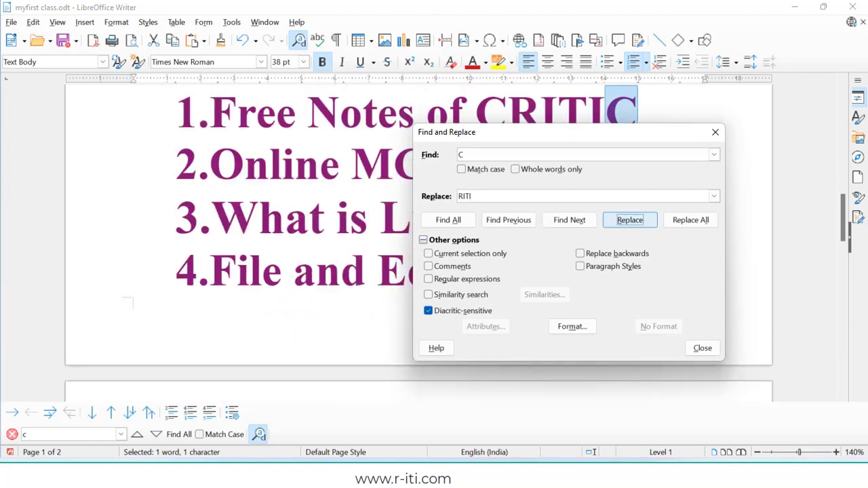
pyautogui.click(629, 220)
pyautogui.click(630, 220)
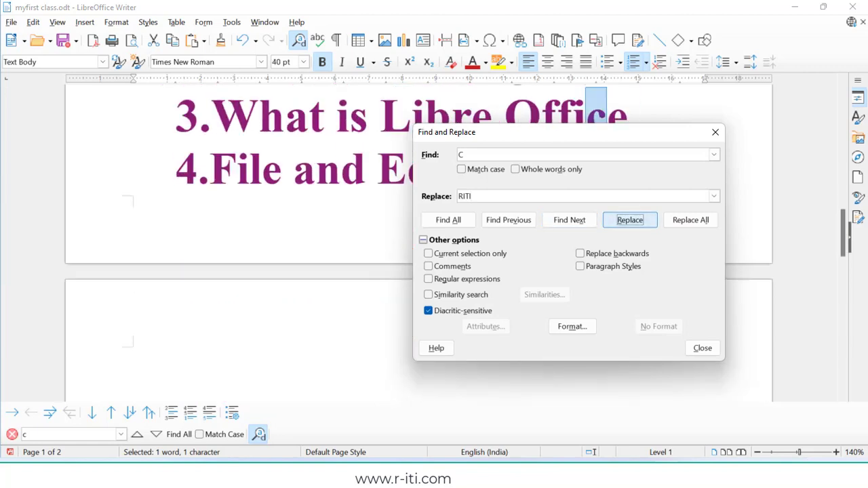
# Replace all remaining matches of "C" with "RITI" throughout the document and close Find and Replace
pyautogui.click(691, 220)
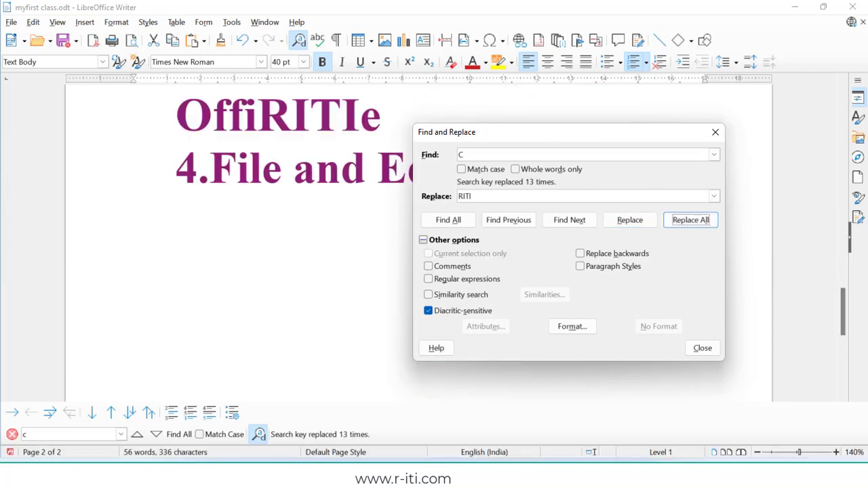
pyautogui.click(703, 348)
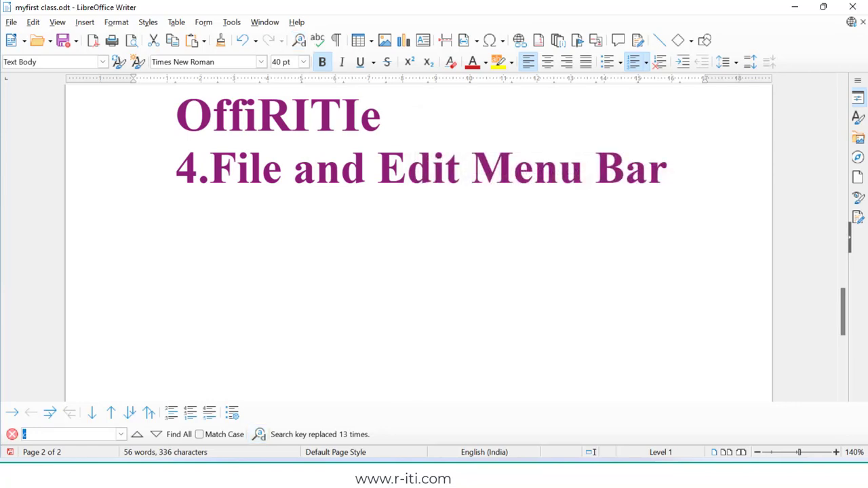
# Use Go to Page to jump to the start of page 2
pyautogui.click(33, 22)
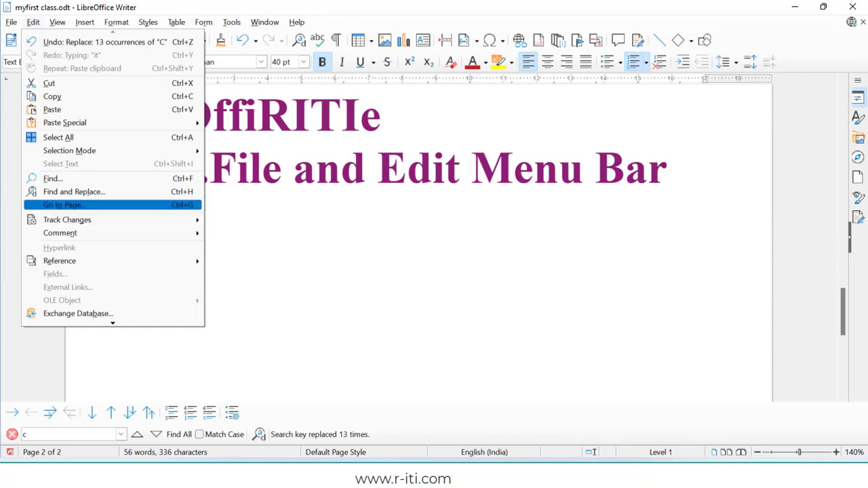
pyautogui.press('Return')
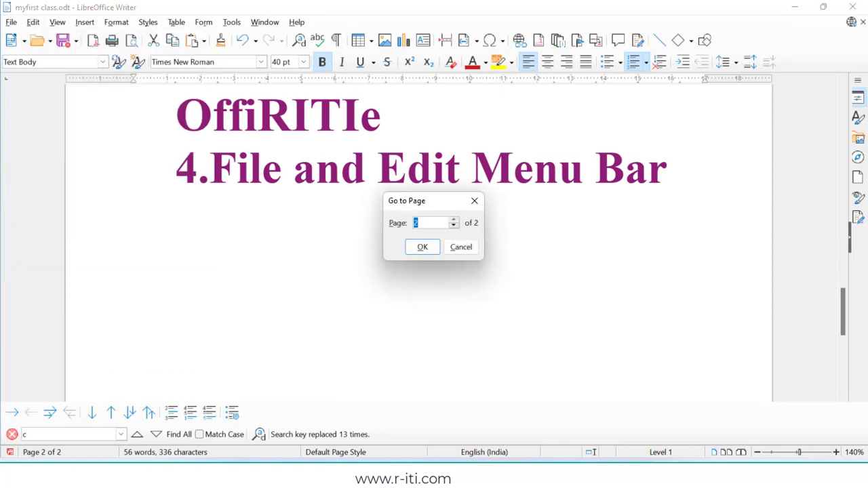
pyautogui.click(421, 223)
pyautogui.click(422, 247)
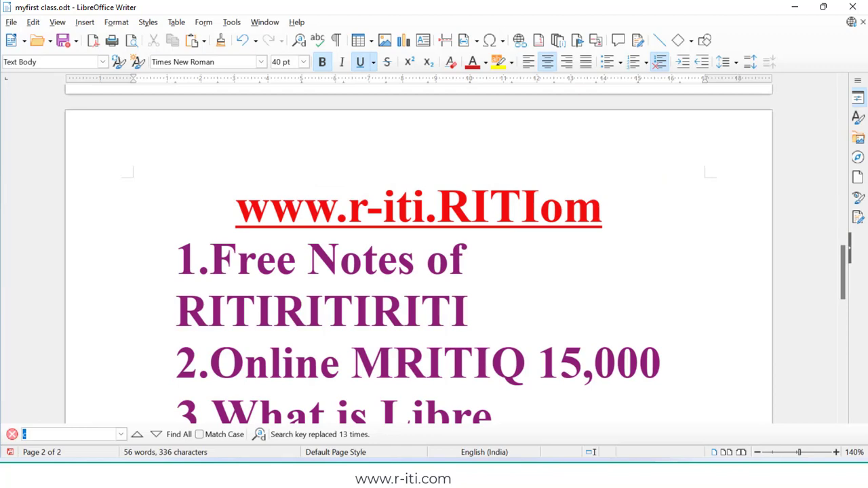
pyautogui.scroll(10, 418, 258)
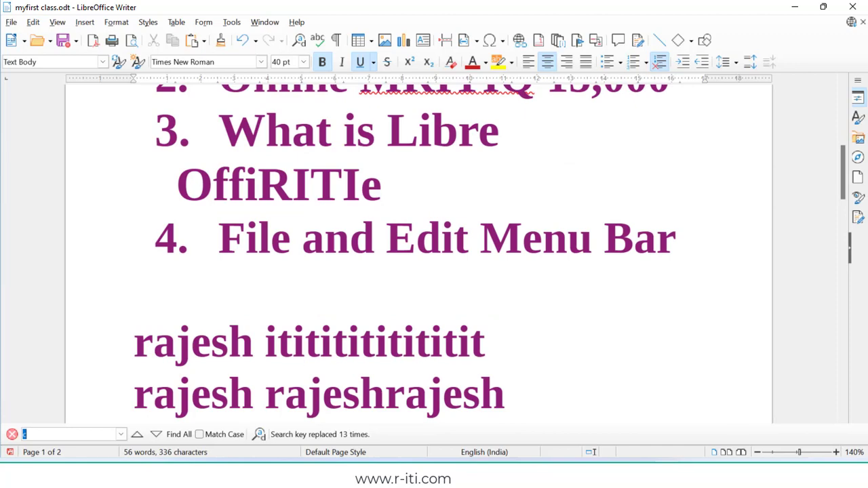
pyautogui.scroll(5, 419, 258)
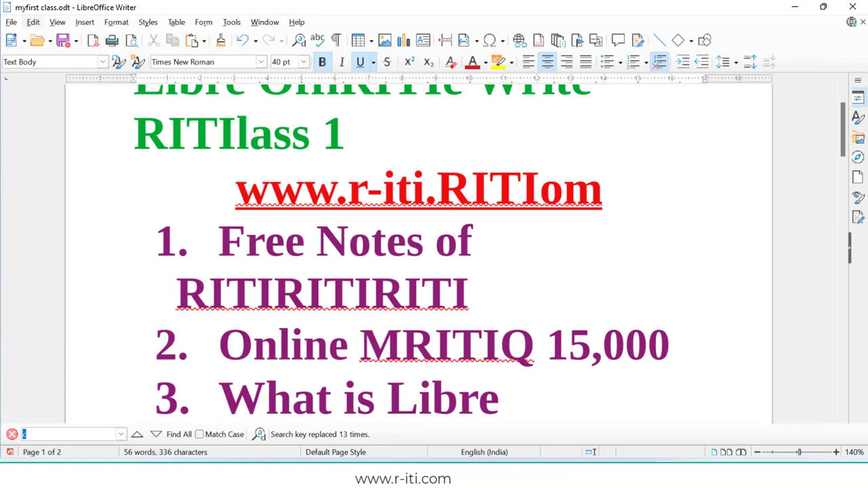
pyautogui.click(33, 22)
pyautogui.moveTo(67, 220)
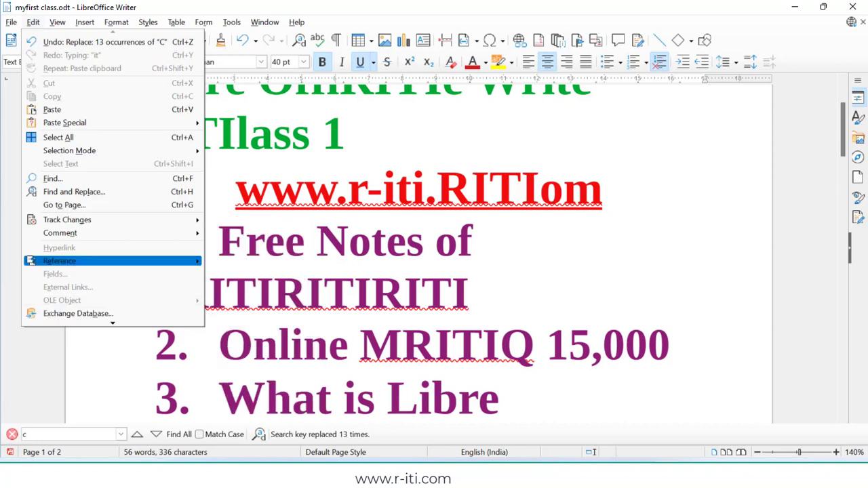
pyautogui.moveTo(102, 220)
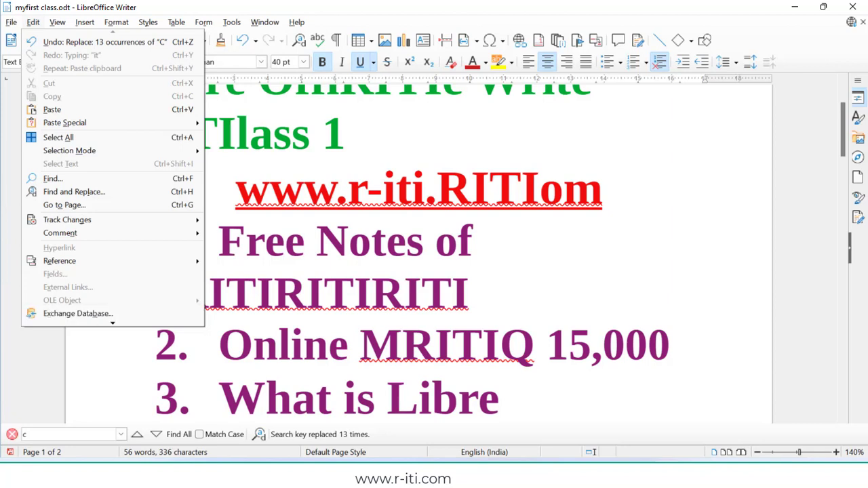
pyautogui.press('Escape')
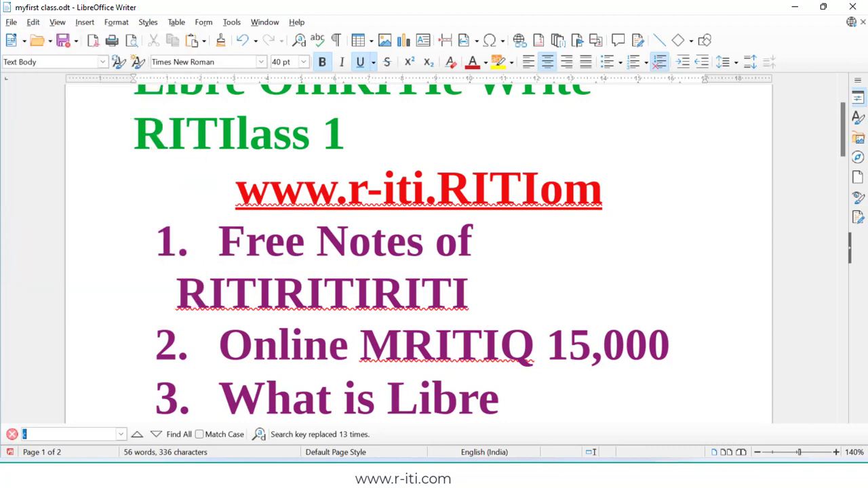
# Select the red web address on page 1 from its second letter through the end of the line
pyautogui.scroll(-3, 434, 254)
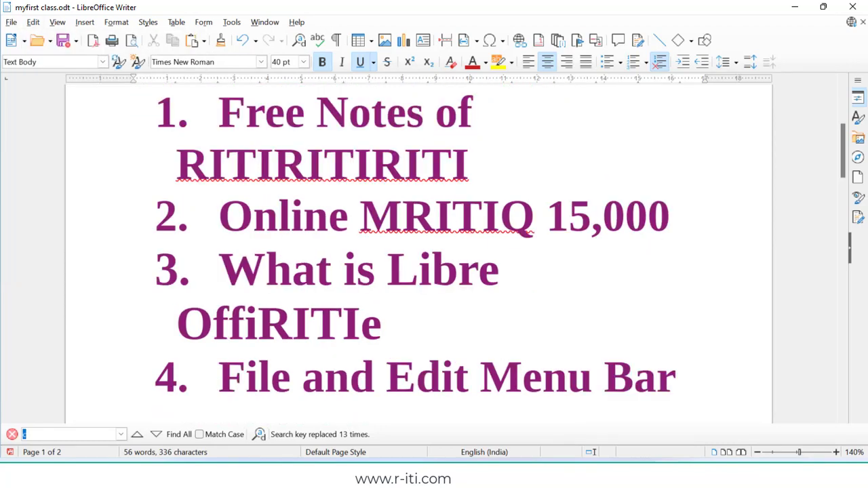
pyautogui.scroll(3, 434, 255)
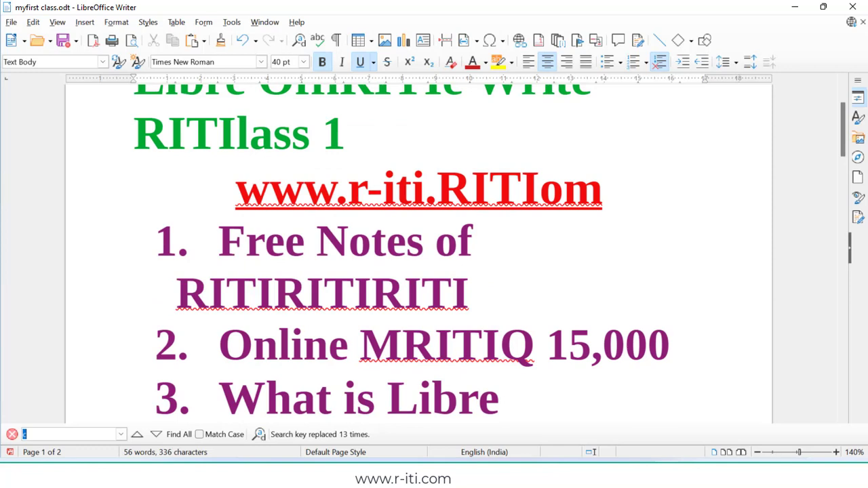
pyautogui.moveTo(603, 190); pyautogui.dragTo(270, 190)
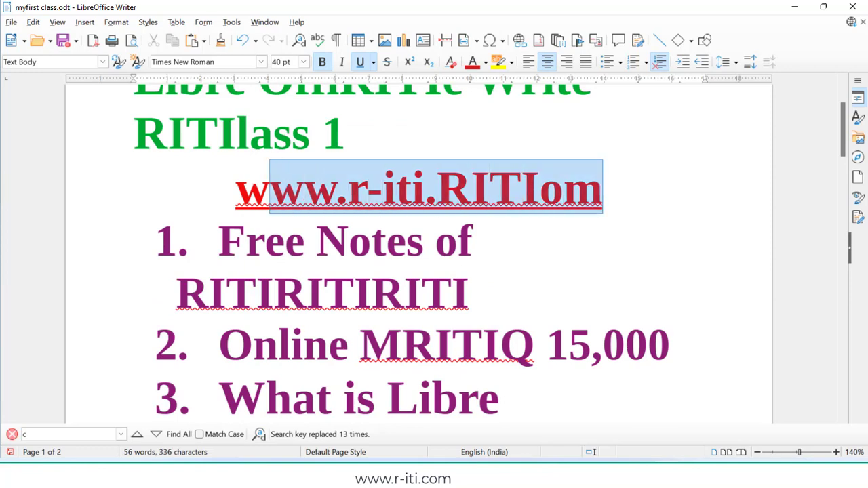